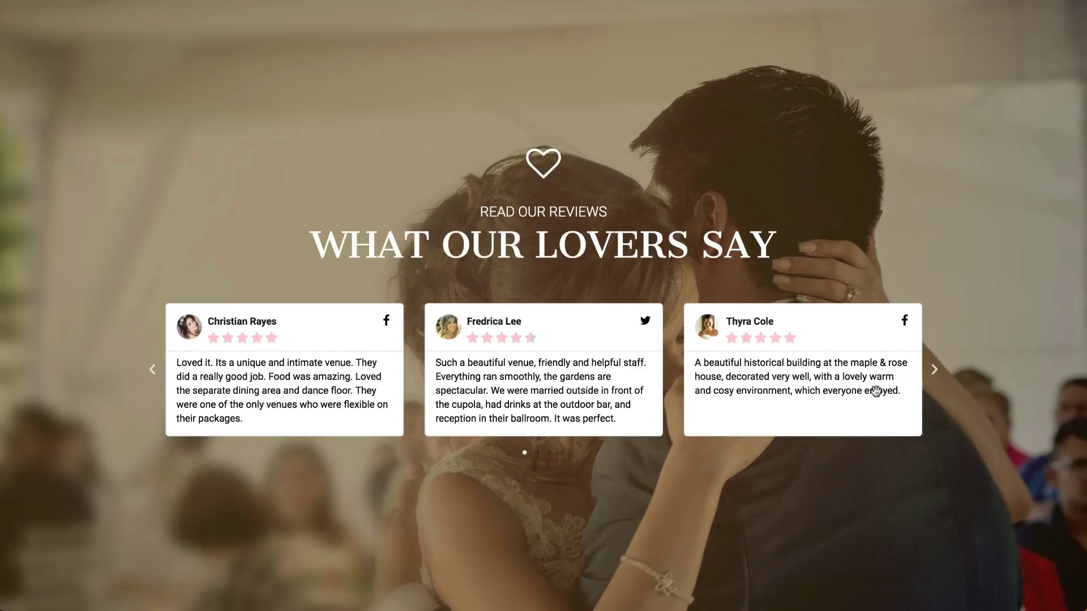
Advance the example wedding reviews carousel by two cards to see later reviews
click(934, 374)
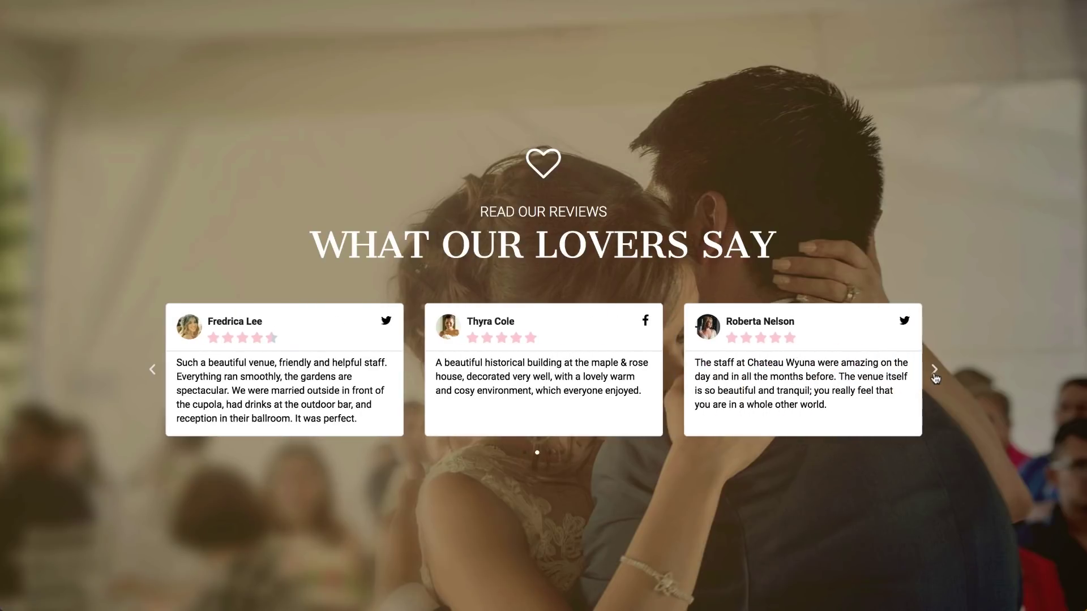
click(934, 370)
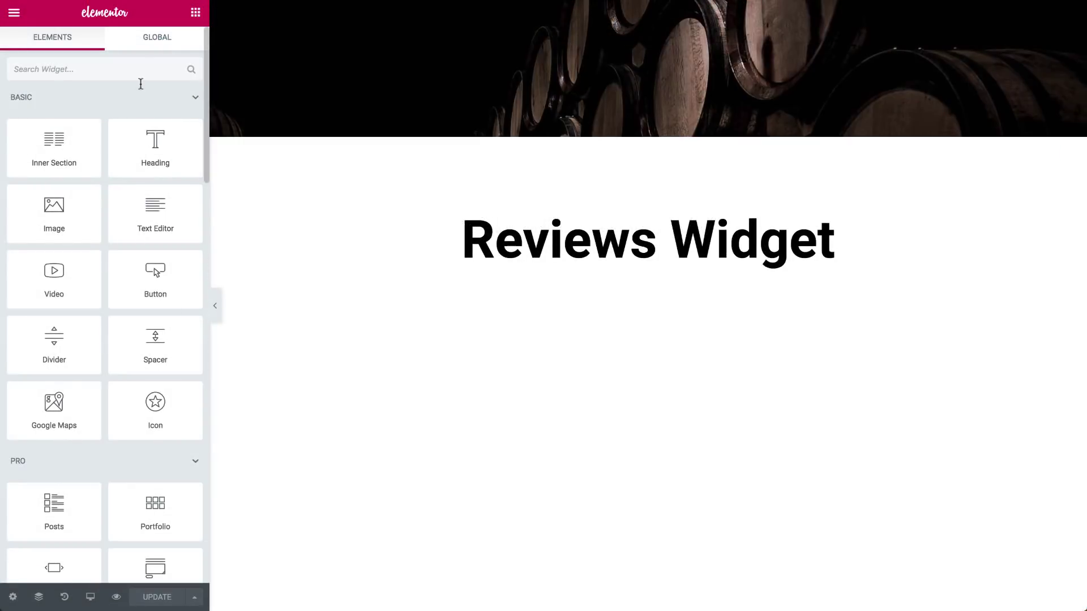
Search widgets for 'rev' and place a Reviews widget below the Reviews Widget heading
click(141, 68)
text(rev)
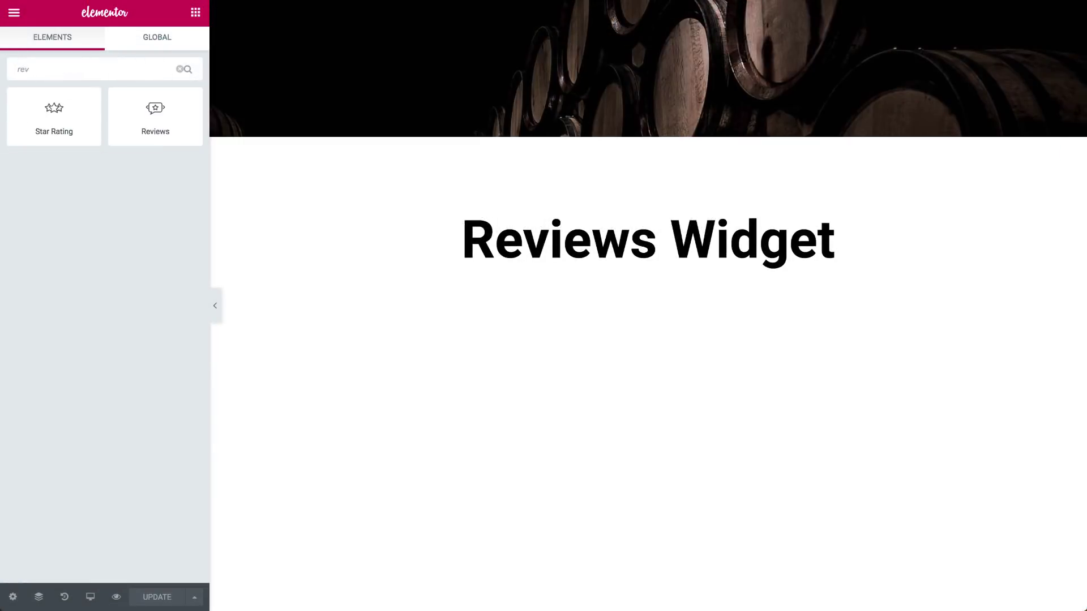
drag(155, 116, 569, 291)
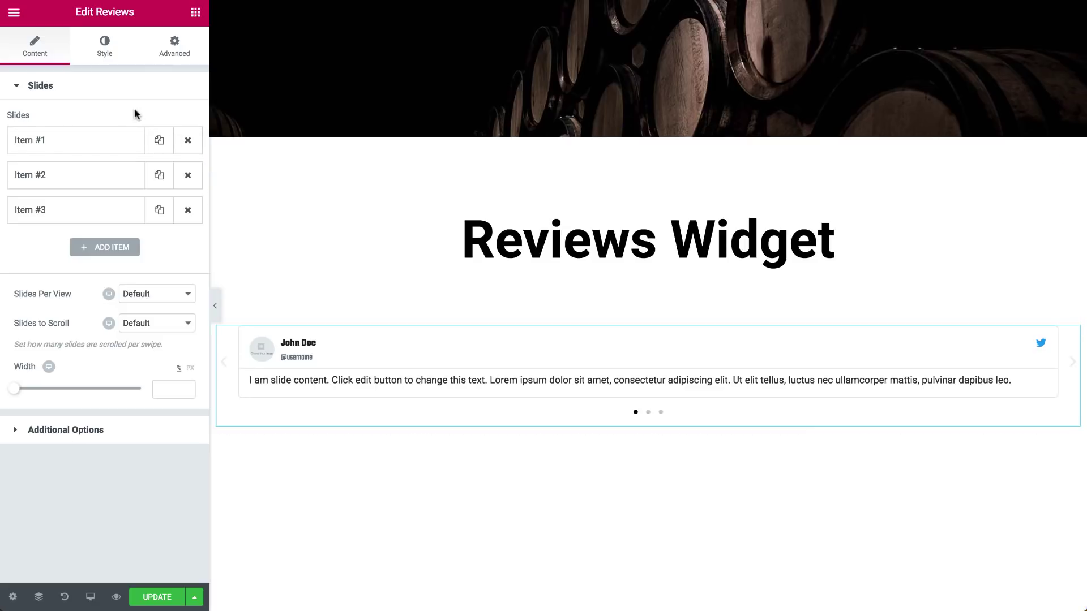
click(159, 141)
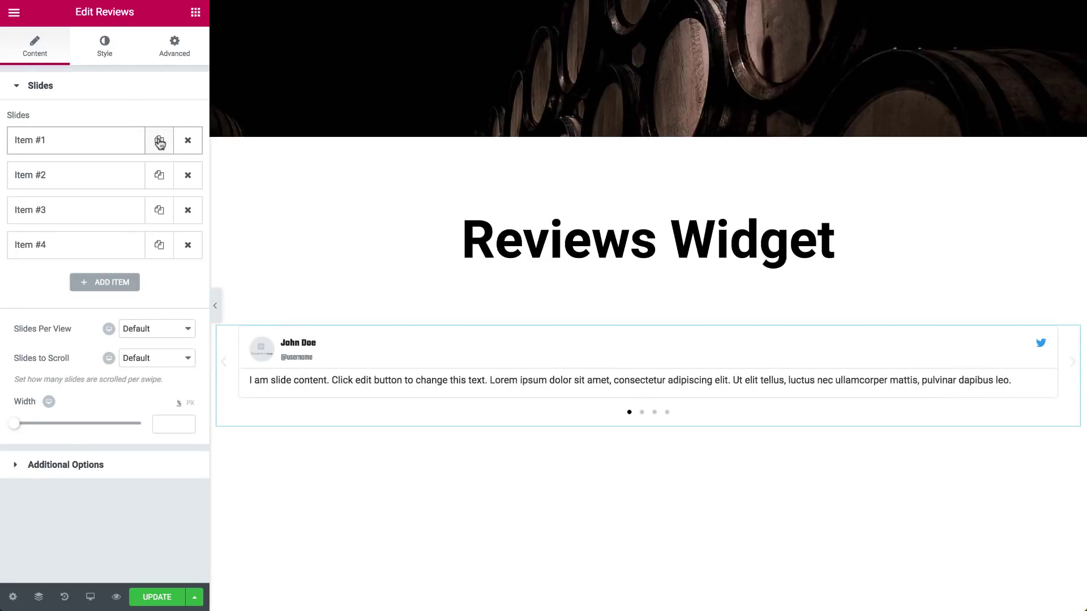
click(159, 141)
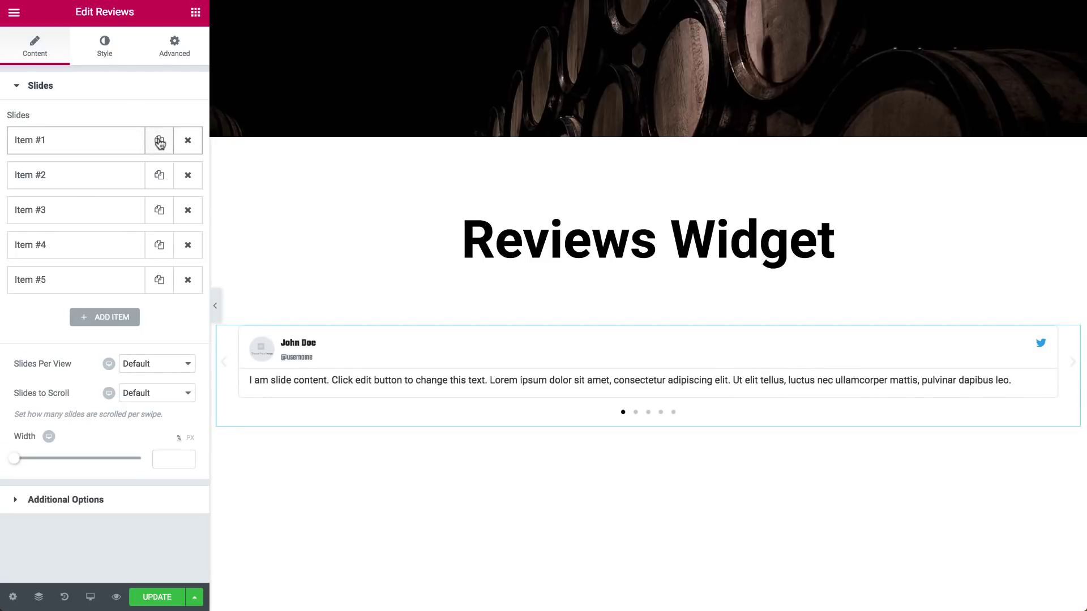
click(188, 142)
click(189, 141)
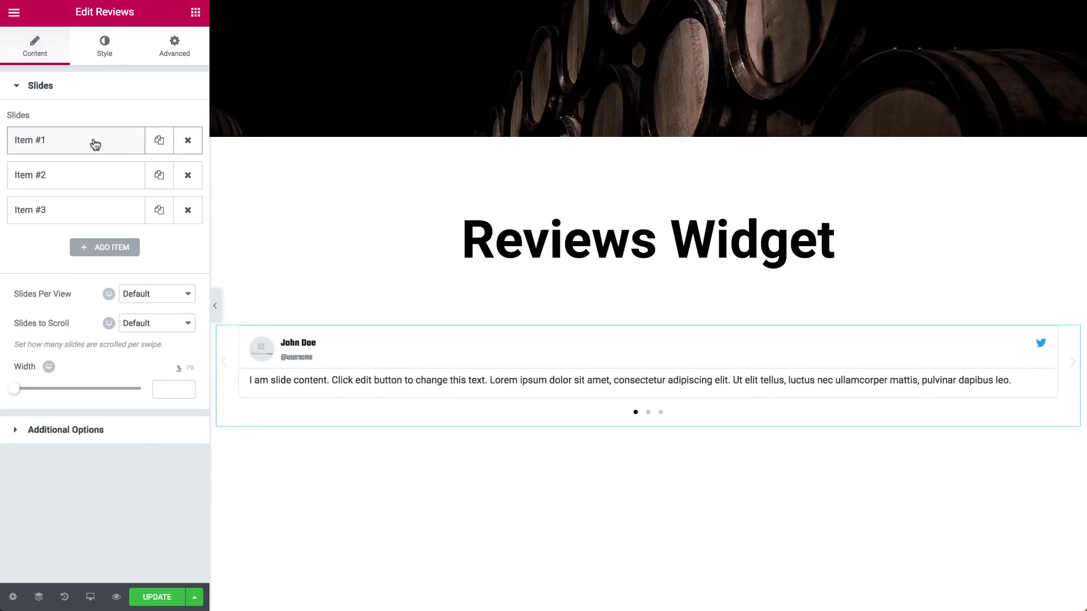
drag(93, 145, 73, 182)
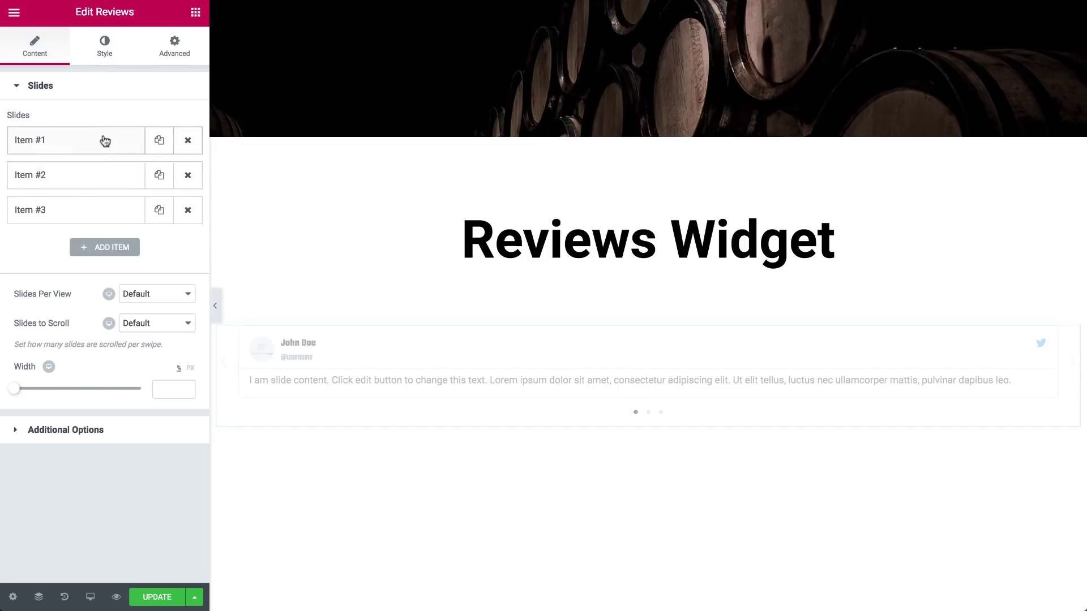
drag(104, 139, 78, 224)
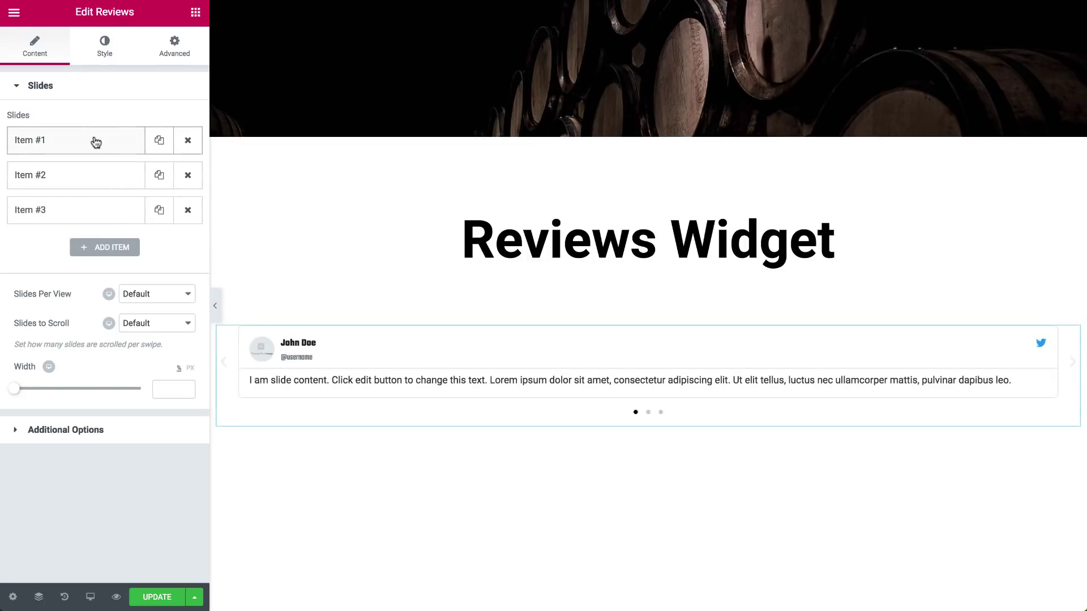
Give the first slide a media-library portrait, the reviewer's name, a handle and rating 3
click(95, 142)
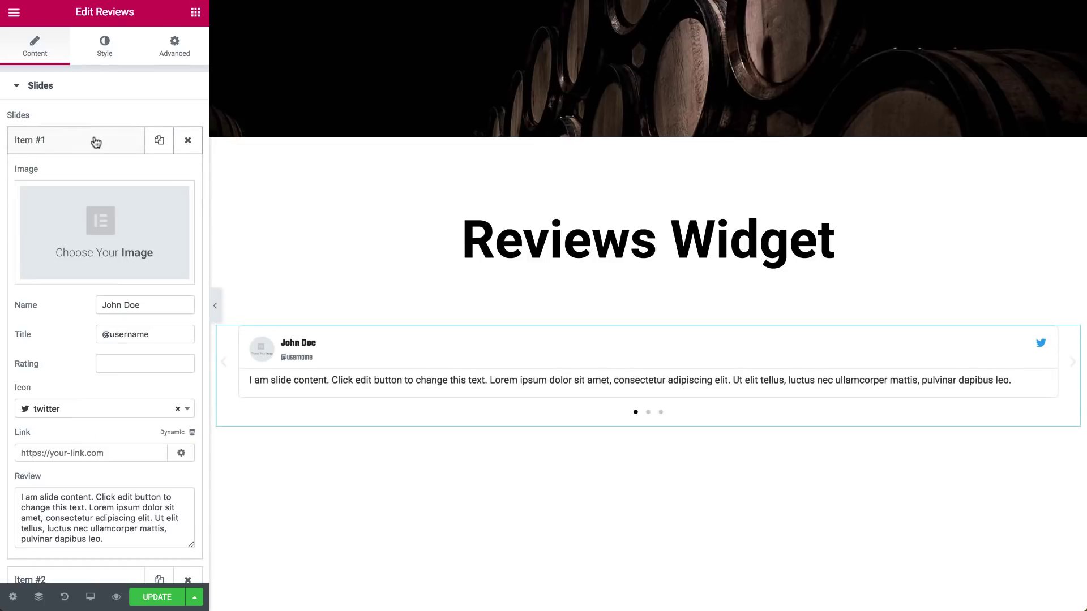
click(99, 223)
click(391, 193)
click(1019, 570)
triple_click(148, 306)
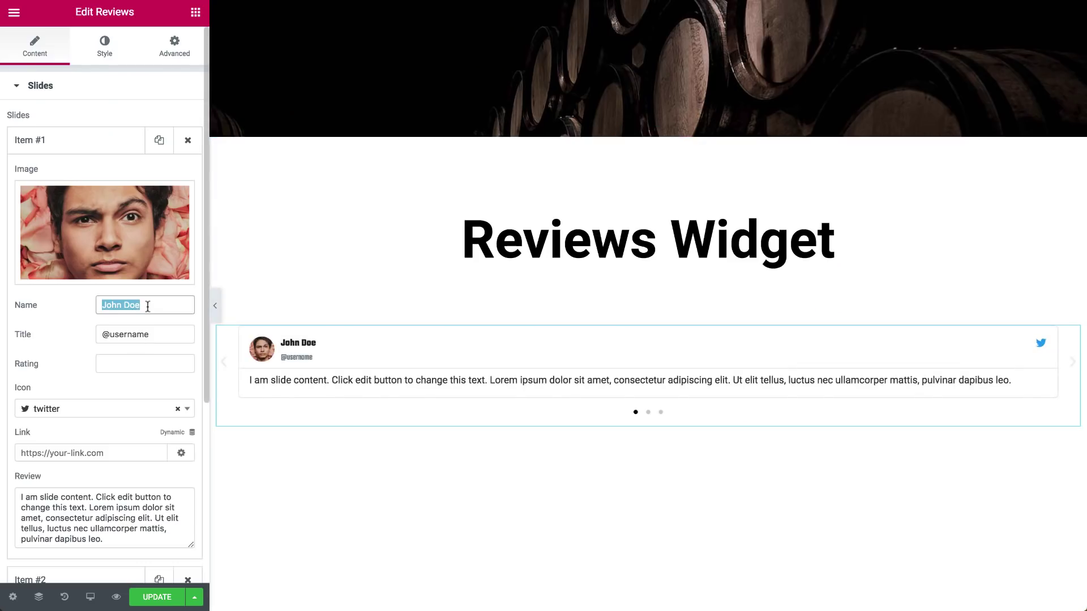
key(Tab)
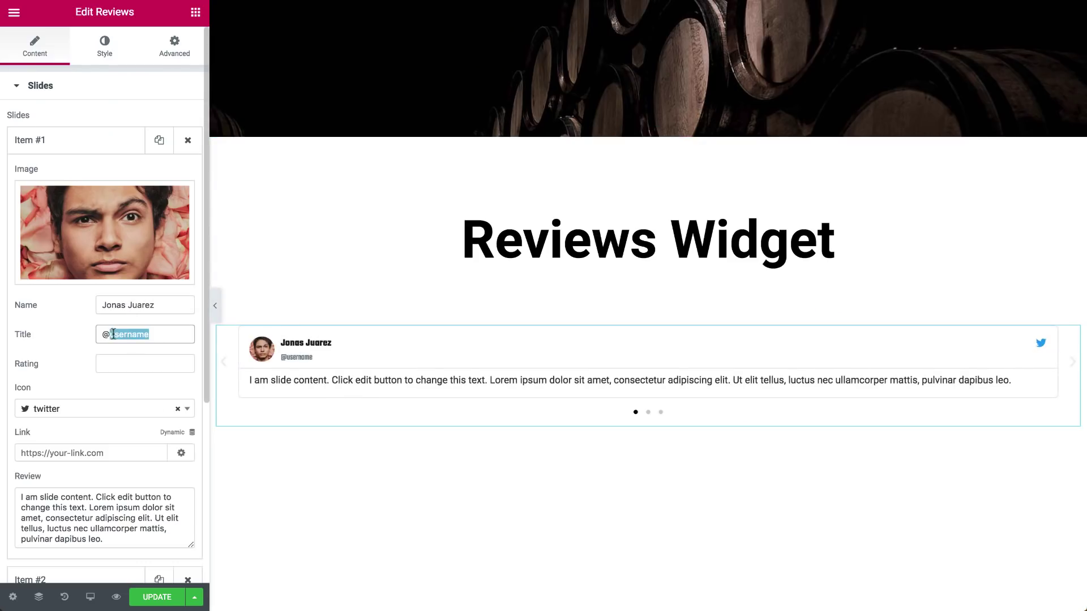
key(Tab)
text(3)
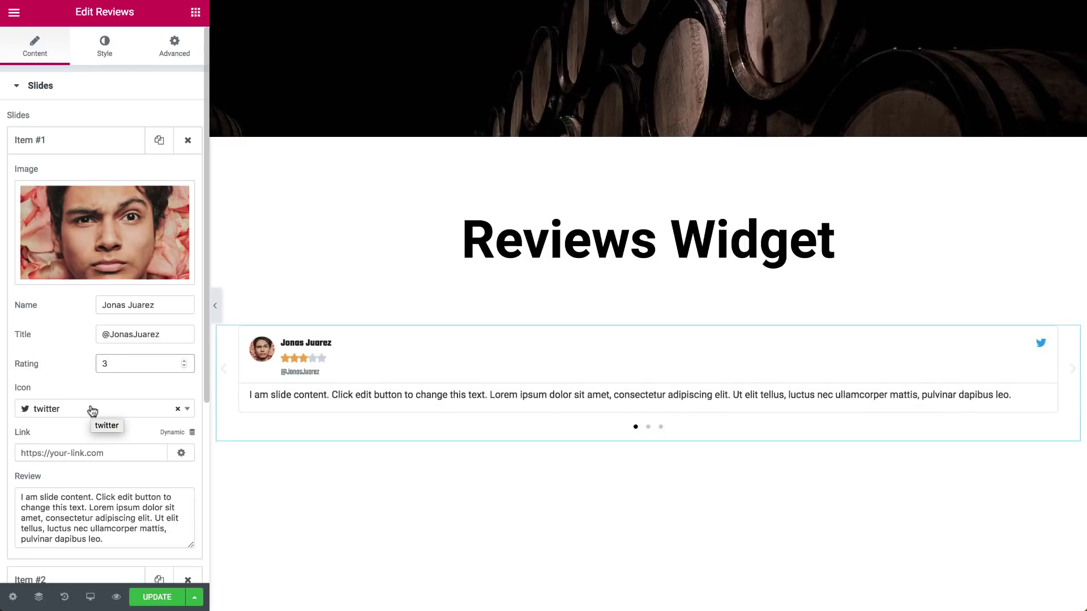
Keep the first slide's icon as Twitter and replace its text with the 2005 Semillon review
click(92, 410)
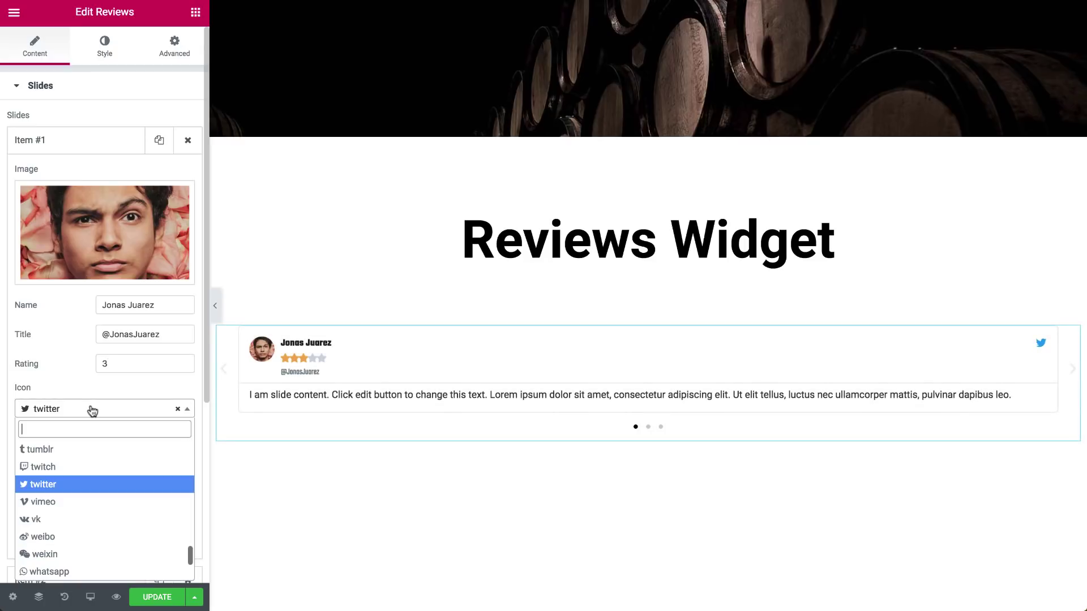
click(72, 572)
click(80, 408)
text(twi)
click(58, 468)
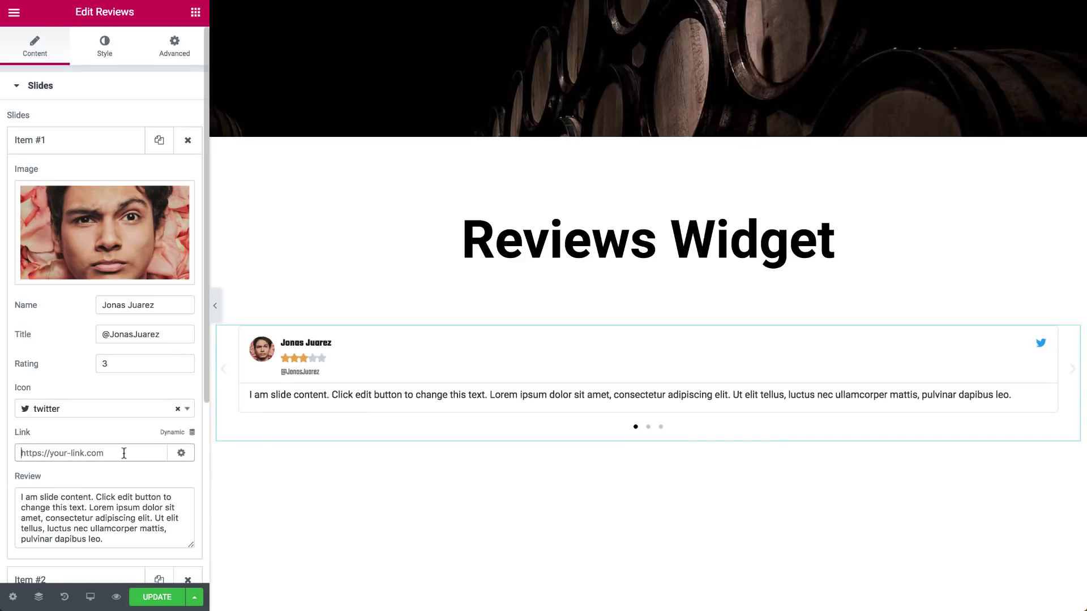
click(182, 453)
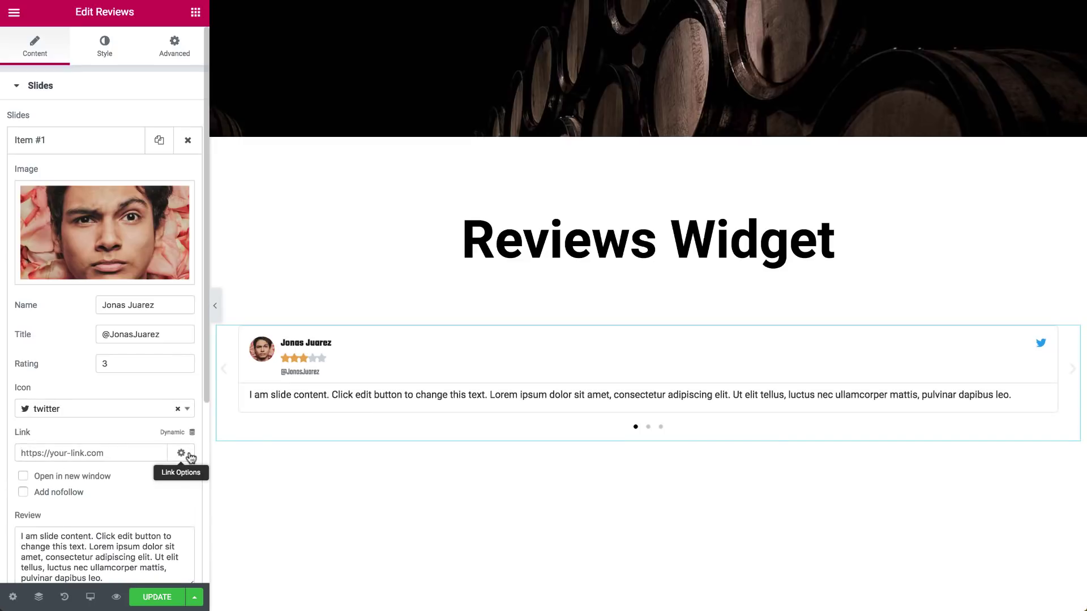
click(183, 454)
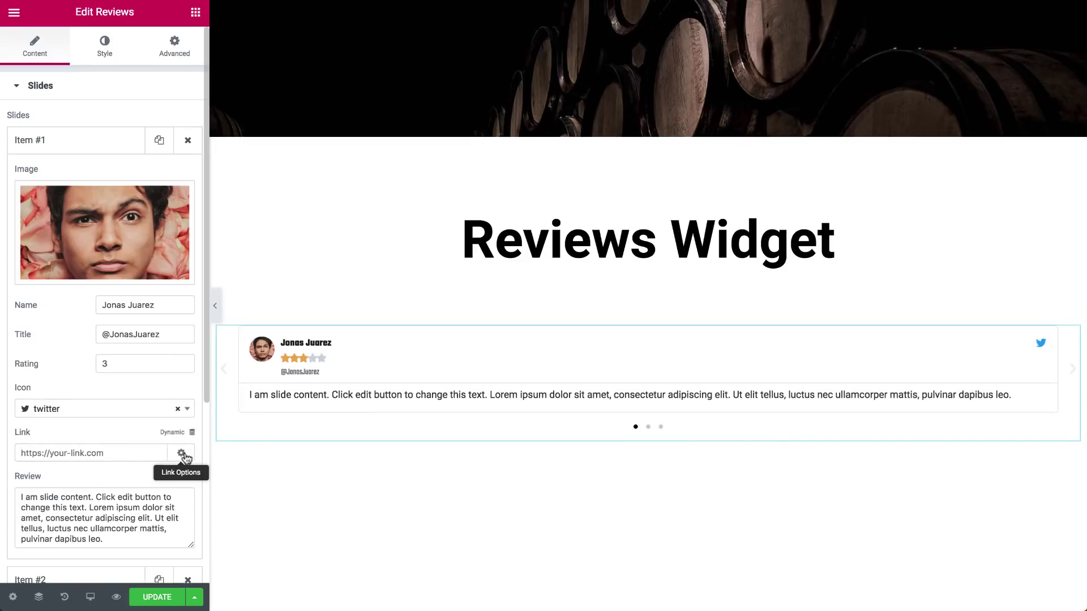
drag(115, 540, 2, 483)
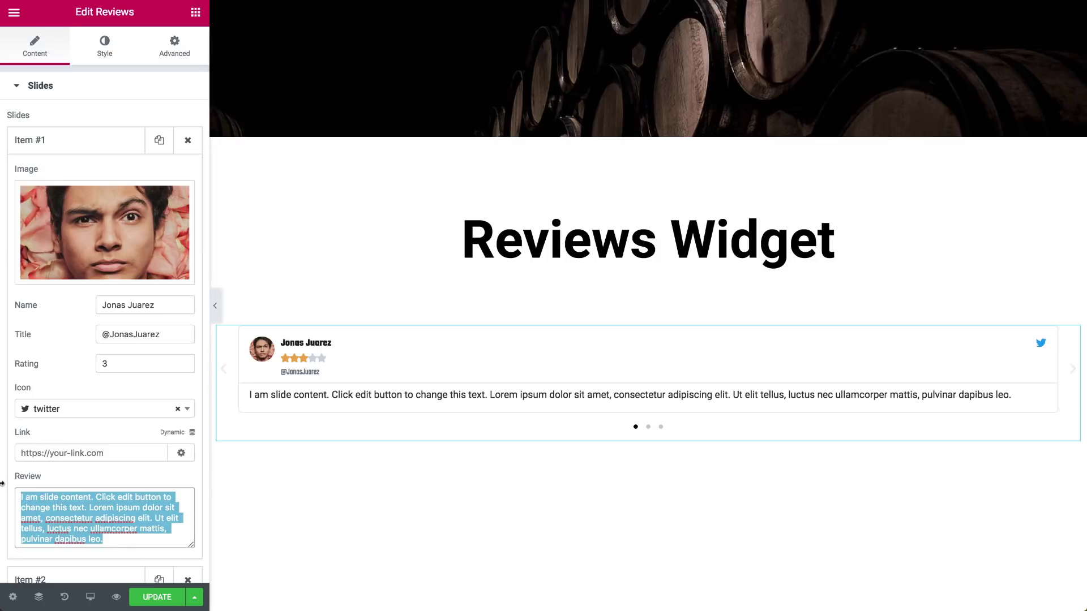
key(BackSpace)
text(A sullen potato aroma and miraculous corn overtones are brought together in the 20)
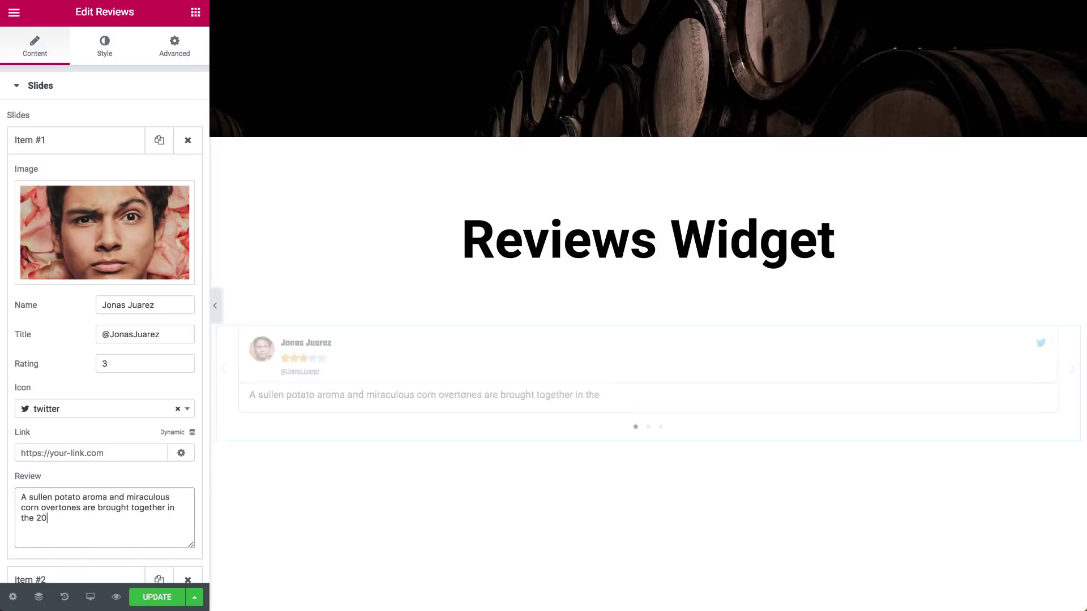
text(05 Semillon from Champs de Cousteau)
Enter the second slide's reviewer name and finish editing the remaining slides
click(188, 140)
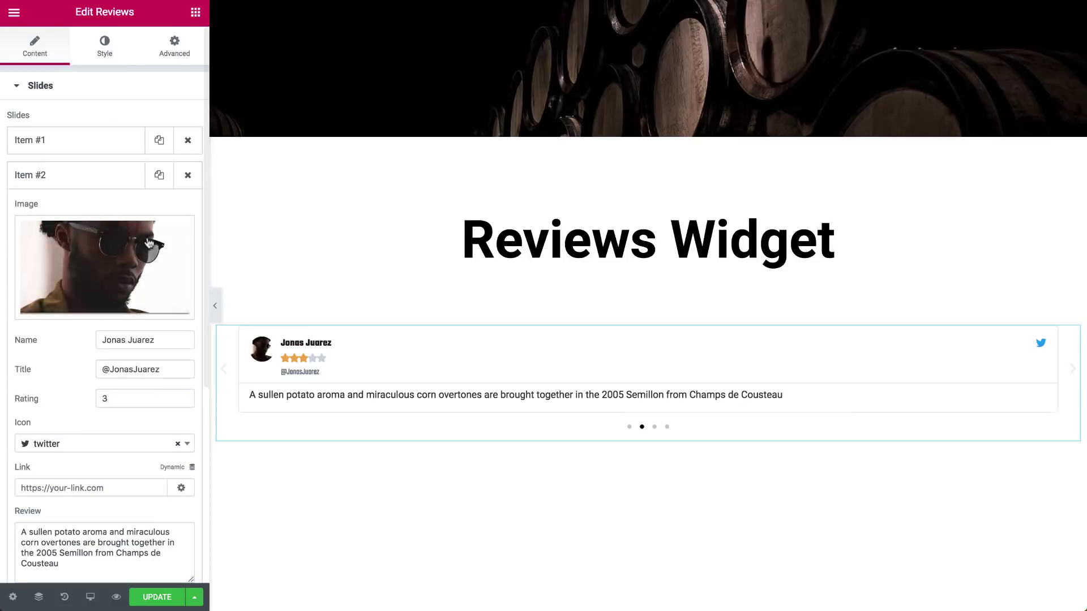
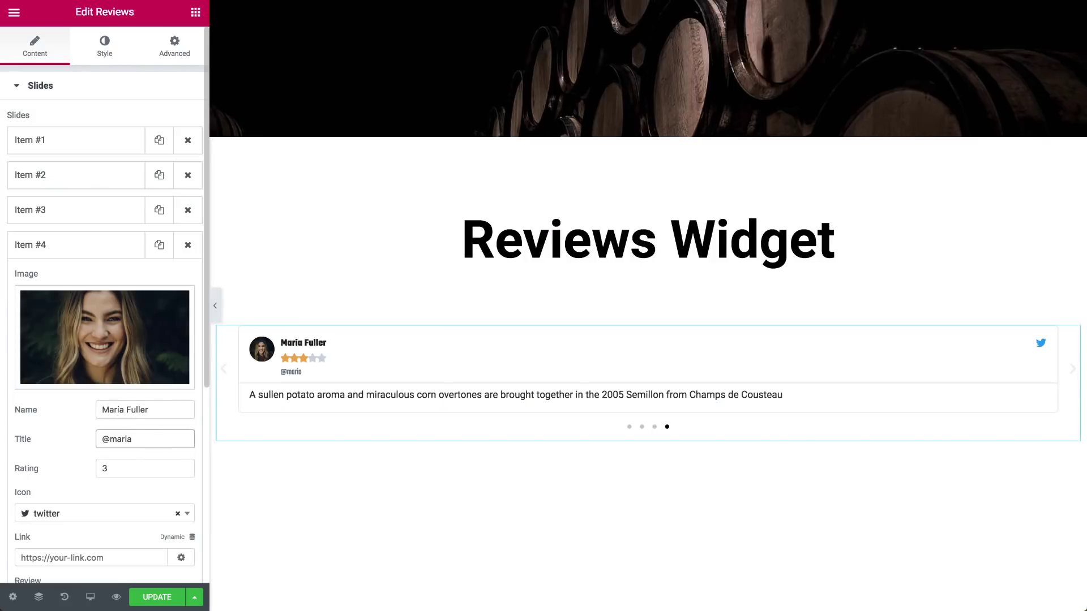
click(121, 246)
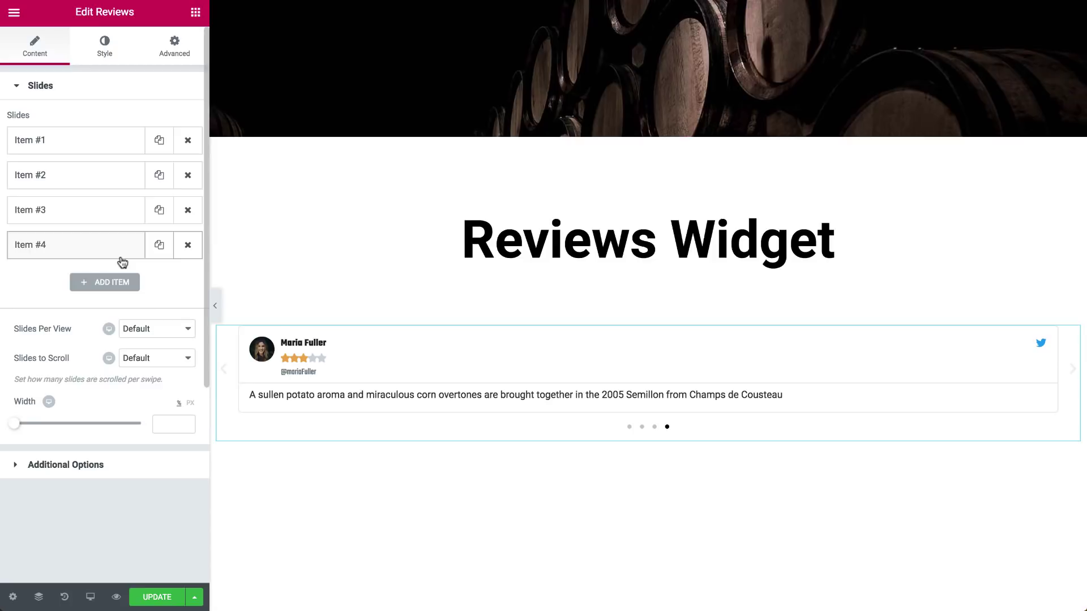
Set Slides Per View to 3 and Slides to Scroll to 2
click(150, 330)
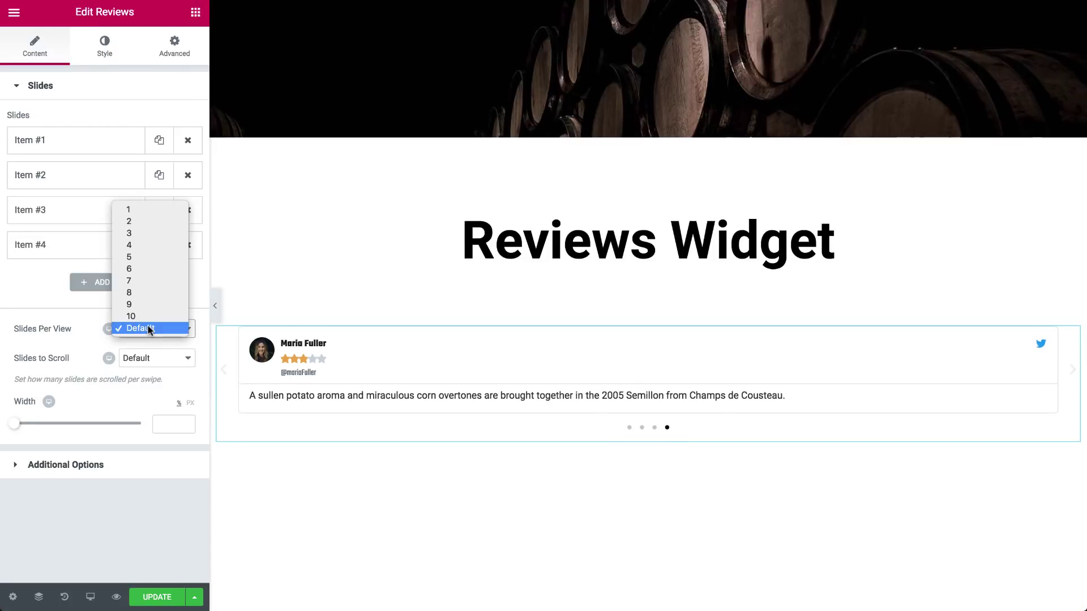
click(166, 232)
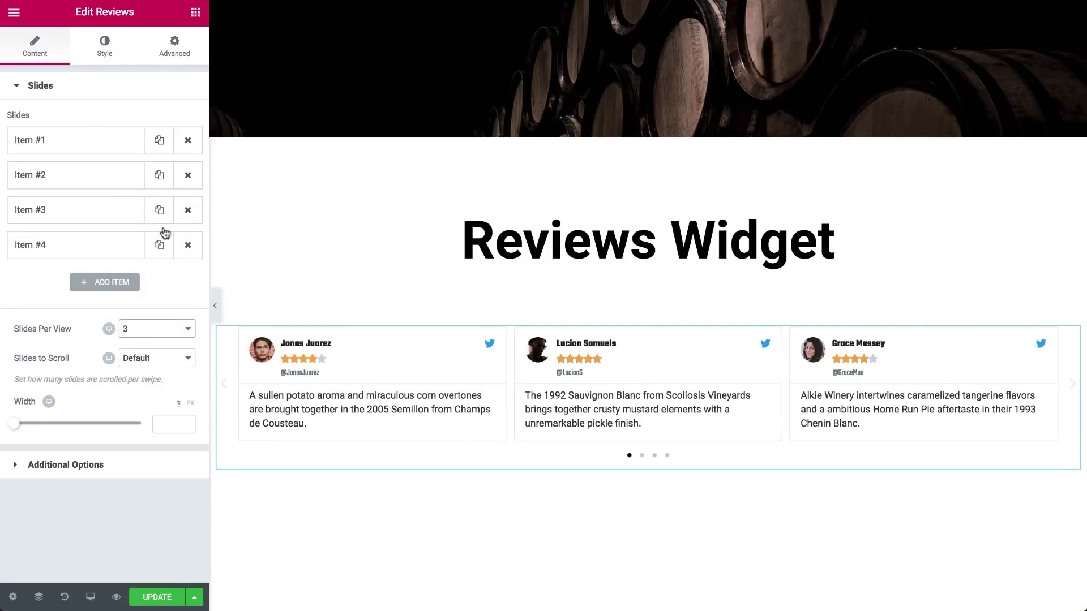
click(146, 358)
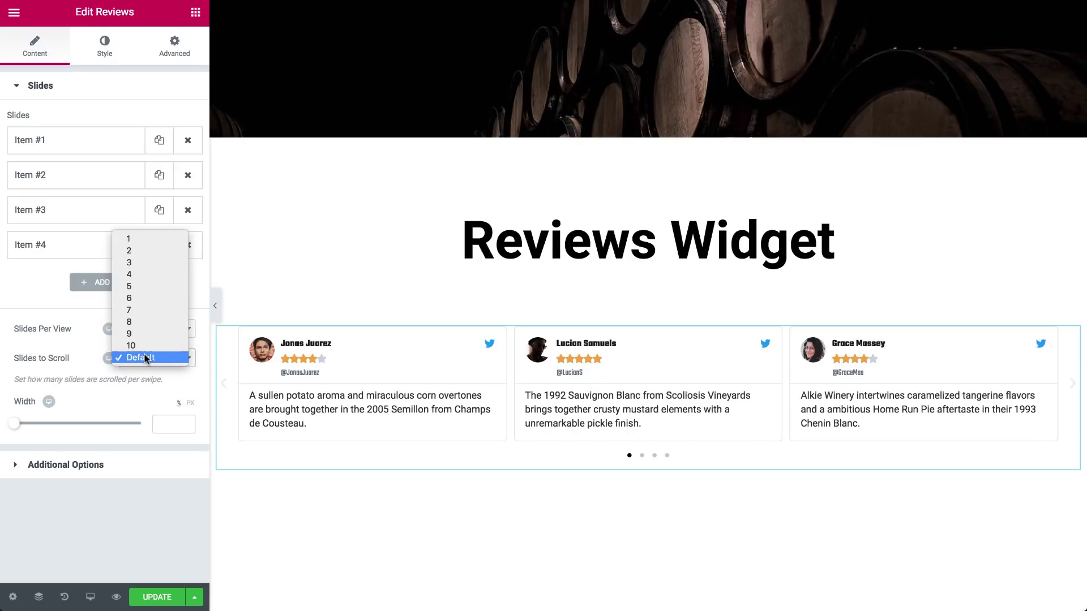
click(148, 250)
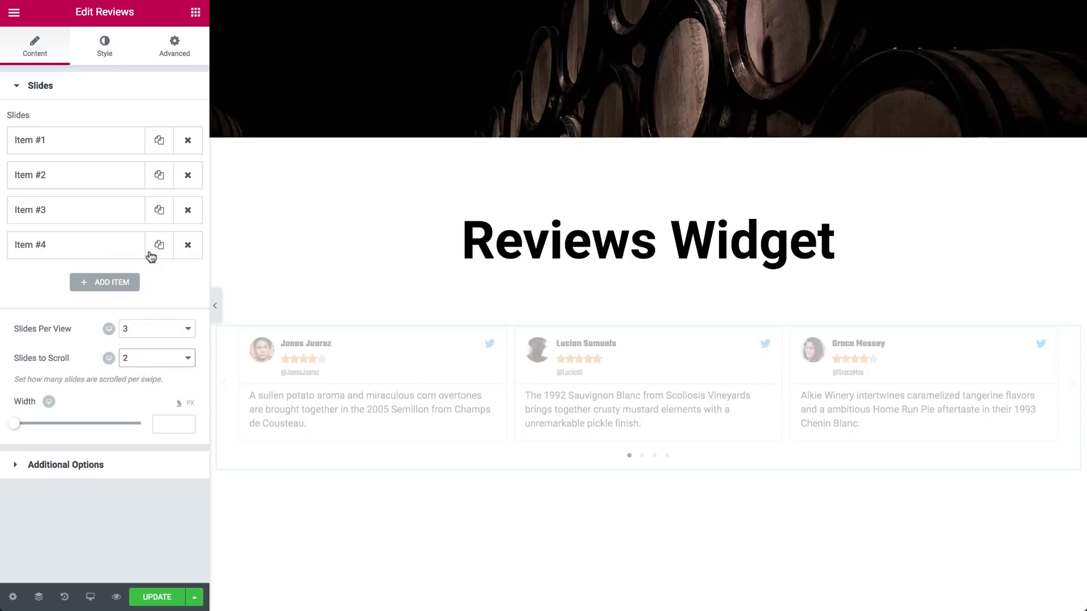
Page through the carousel to test scrolling and set the slide Width to 94
click(1073, 389)
click(1073, 391)
click(1073, 390)
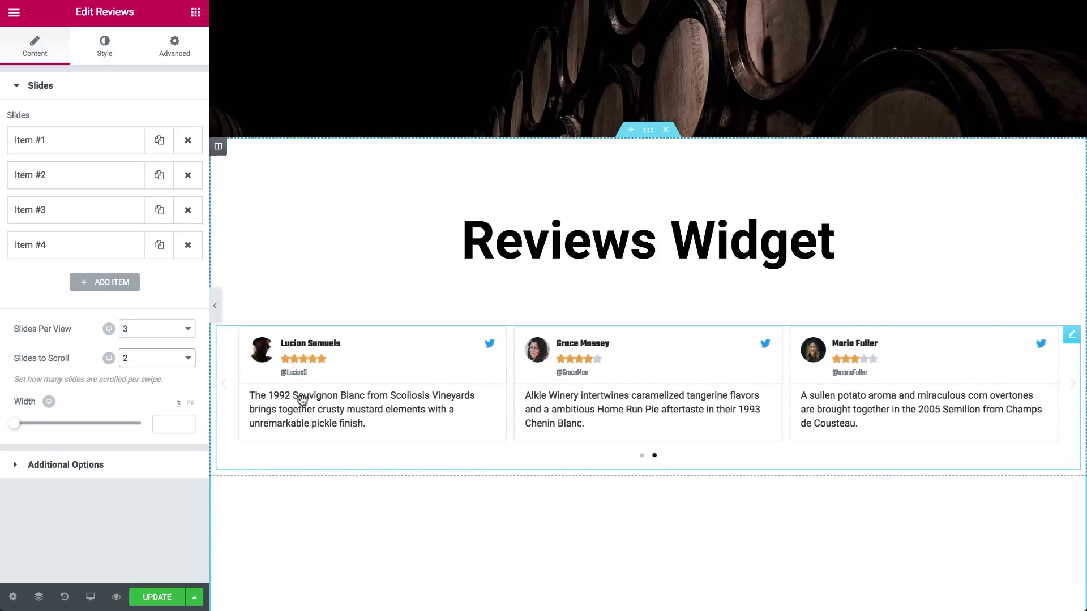
drag(16, 429, 107, 428)
Expand Additional Options and toggle the navigation arrows off and back on
click(99, 469)
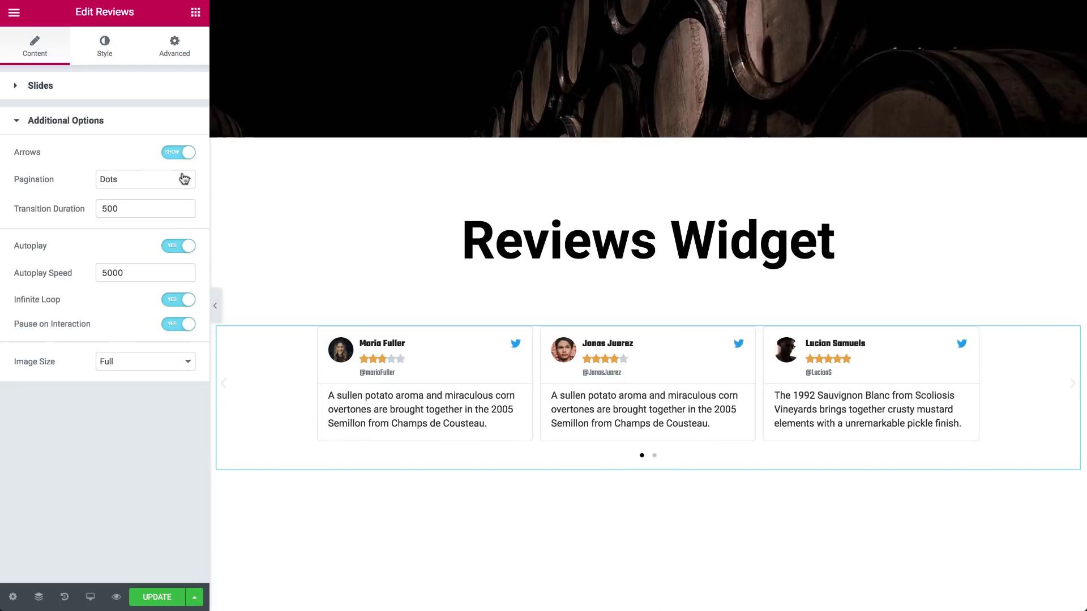
click(183, 155)
click(184, 155)
Try None, Fraction and Progress pagination, then settle on Dots
click(165, 184)
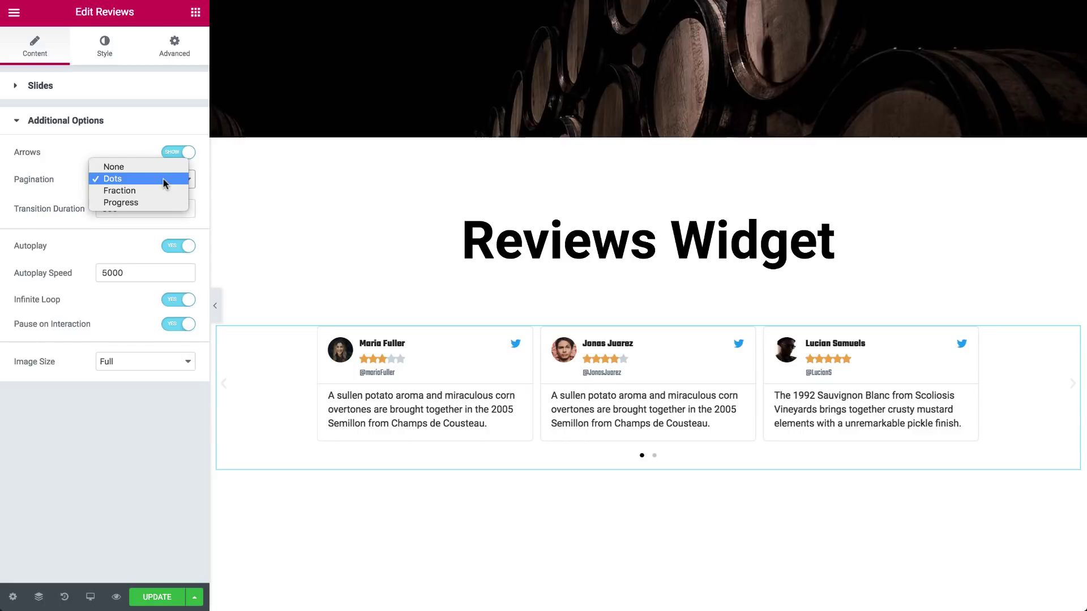
click(164, 166)
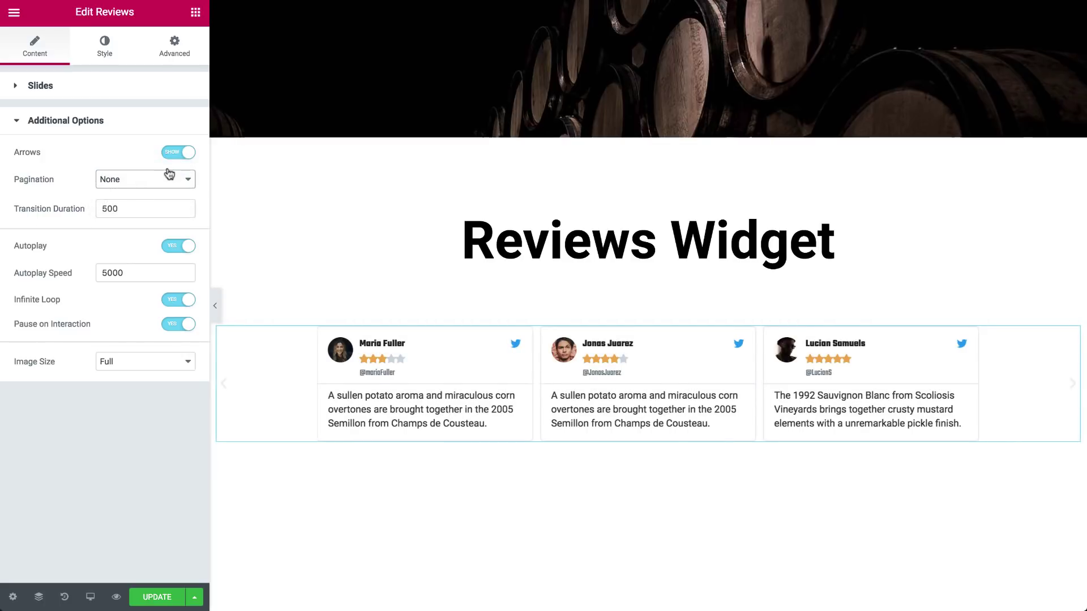
click(169, 178)
click(158, 192)
click(157, 182)
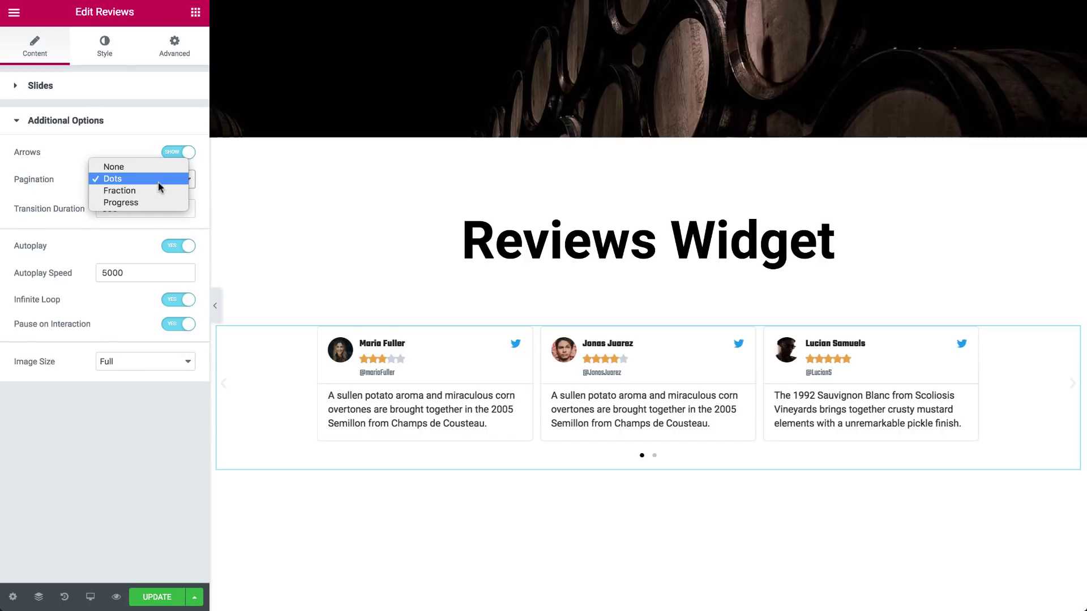
click(153, 200)
click(159, 179)
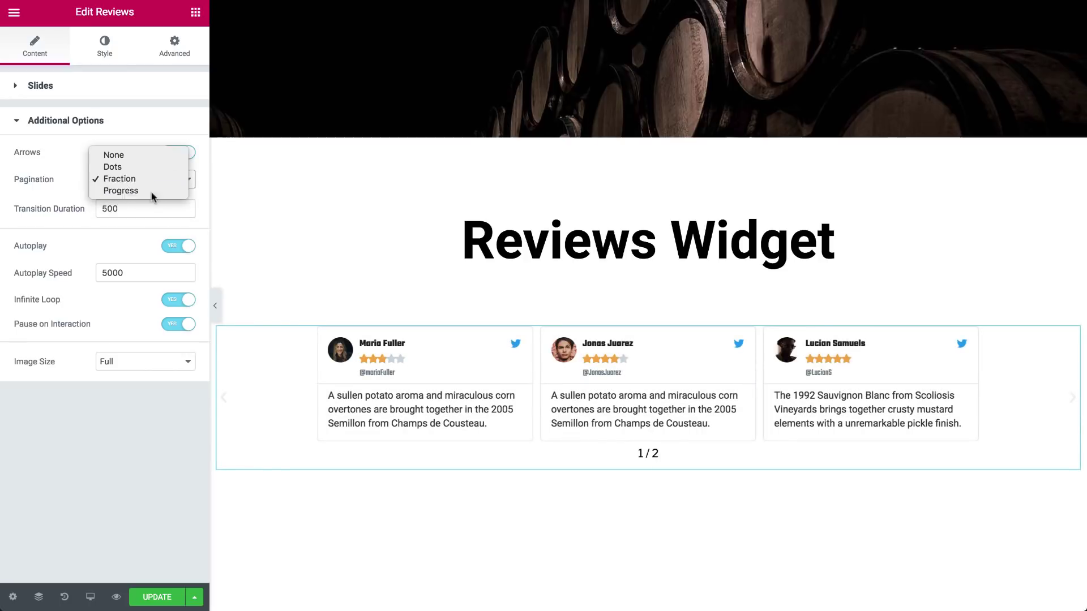
click(153, 194)
click(160, 180)
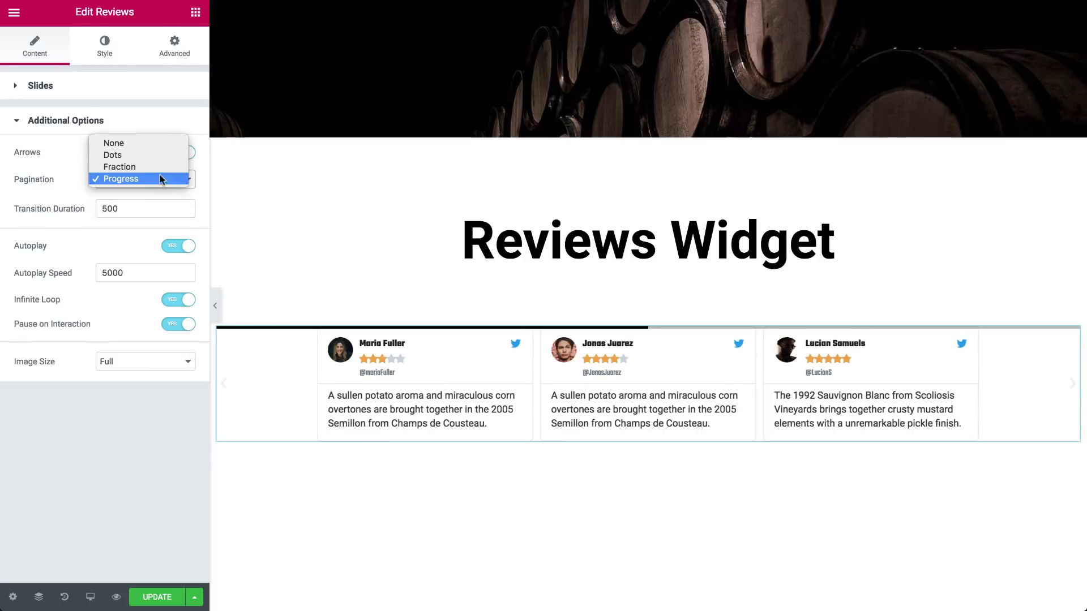
click(155, 155)
click(152, 206)
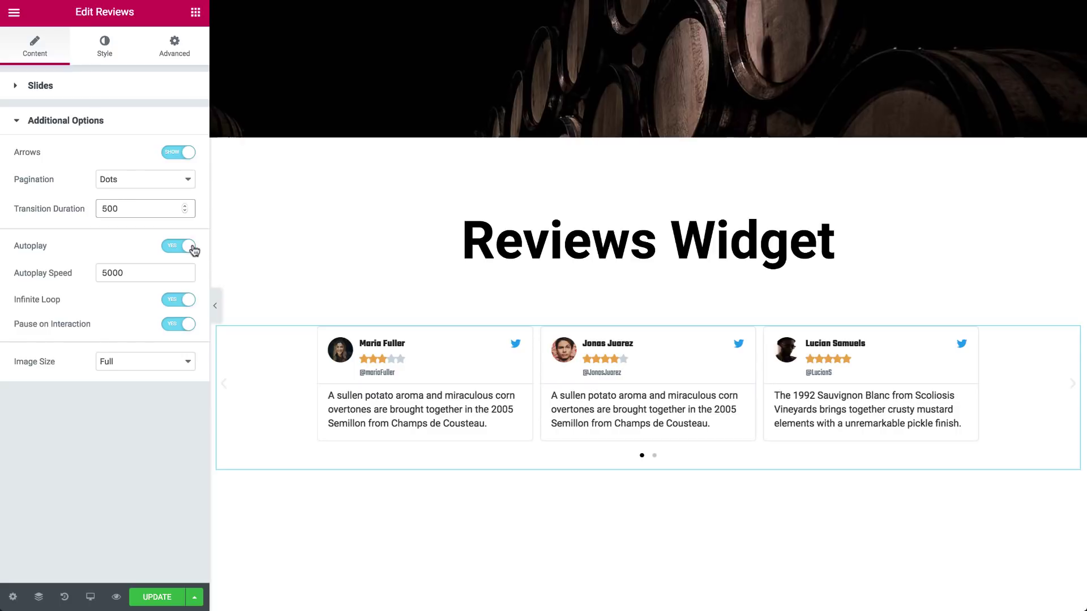
Choose Thumbnail - 150 x 150 for the review images and move to the Style tab
click(159, 270)
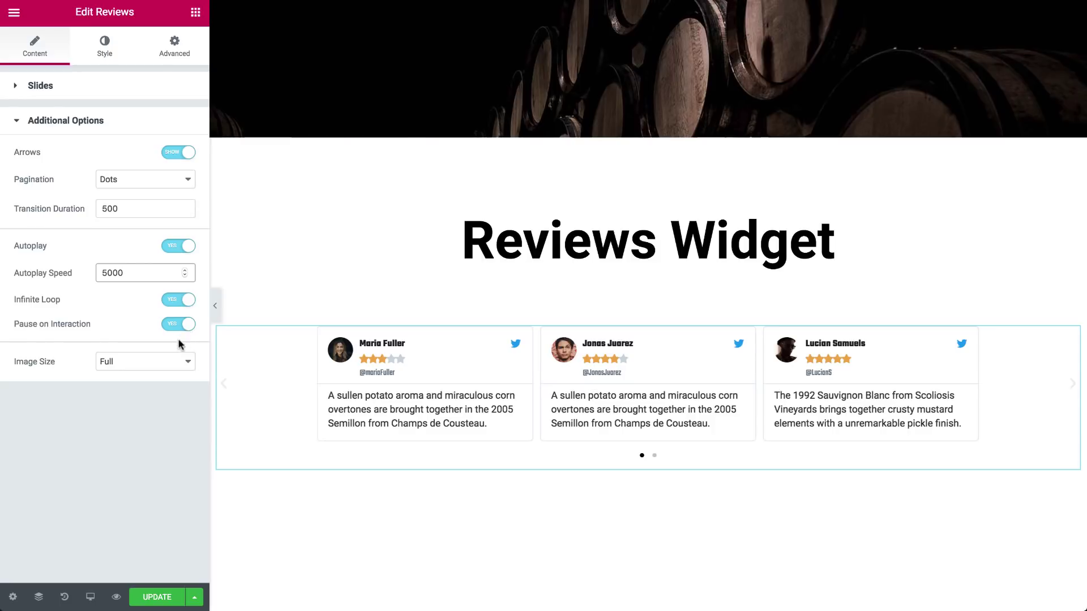
click(163, 365)
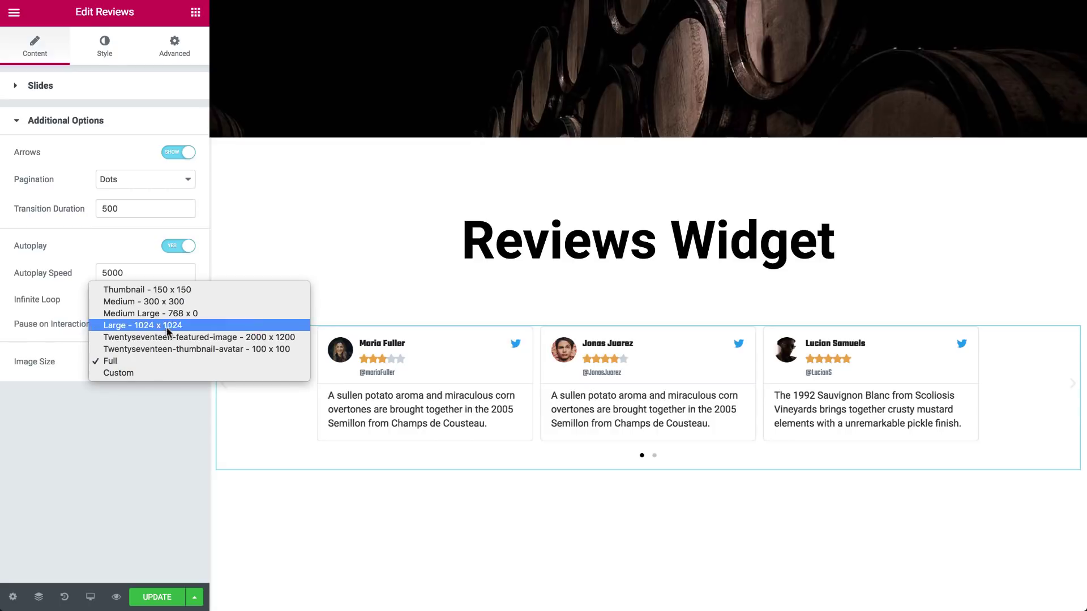
click(168, 291)
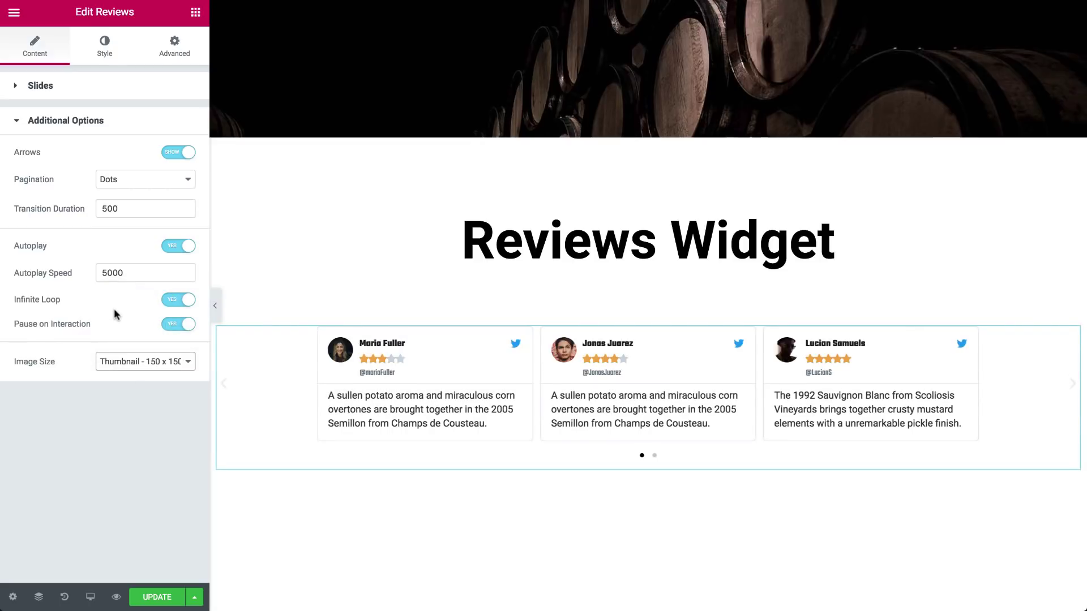
click(108, 50)
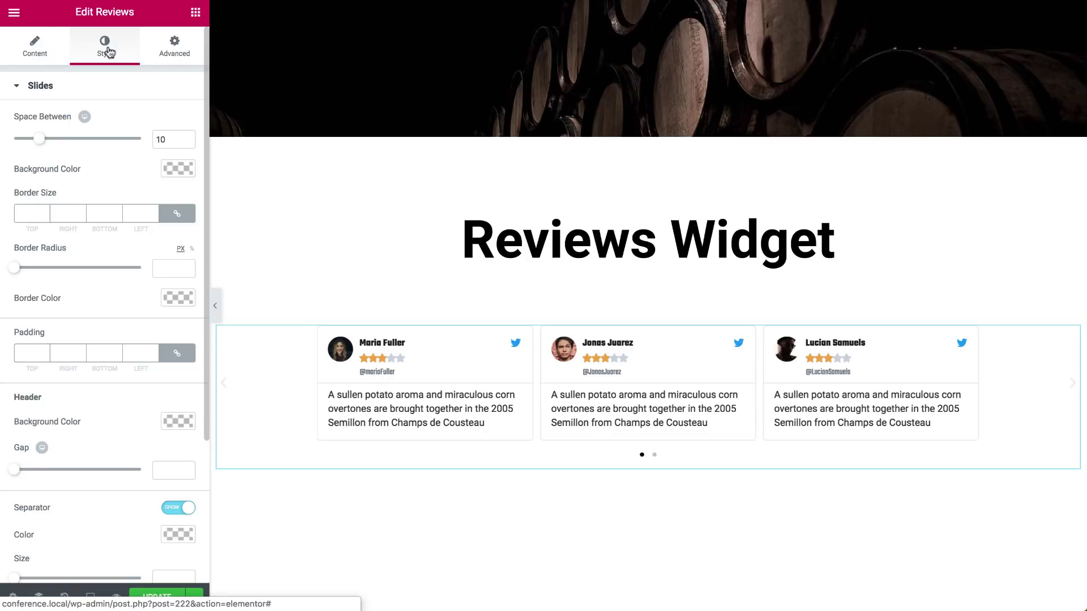
Set the slides' Space Between to 30 and leave them without a background colour
drag(43, 139, 131, 142)
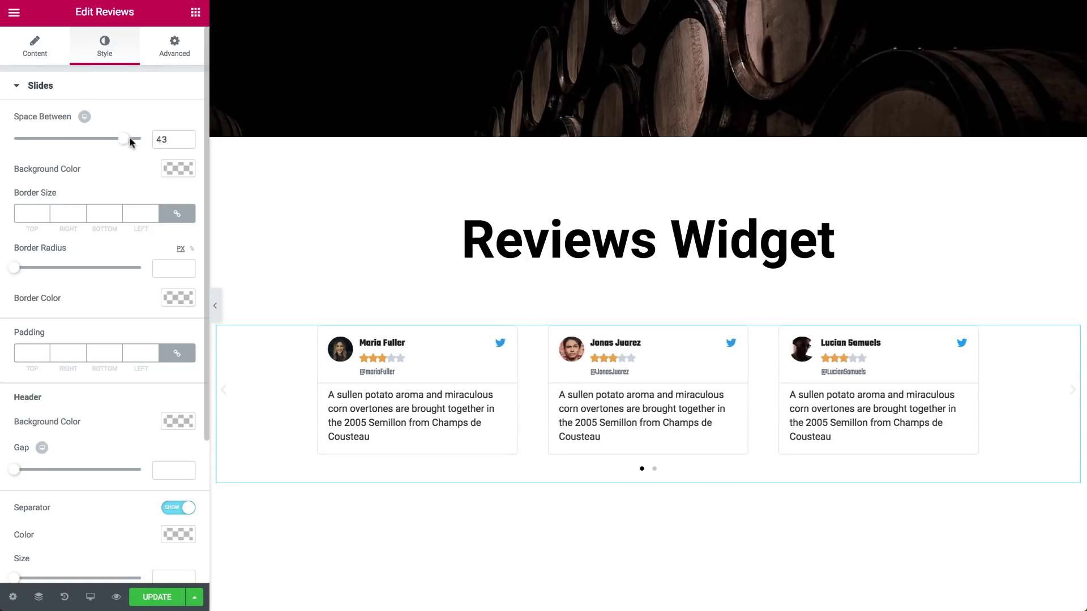
double_click(162, 139)
text(30)
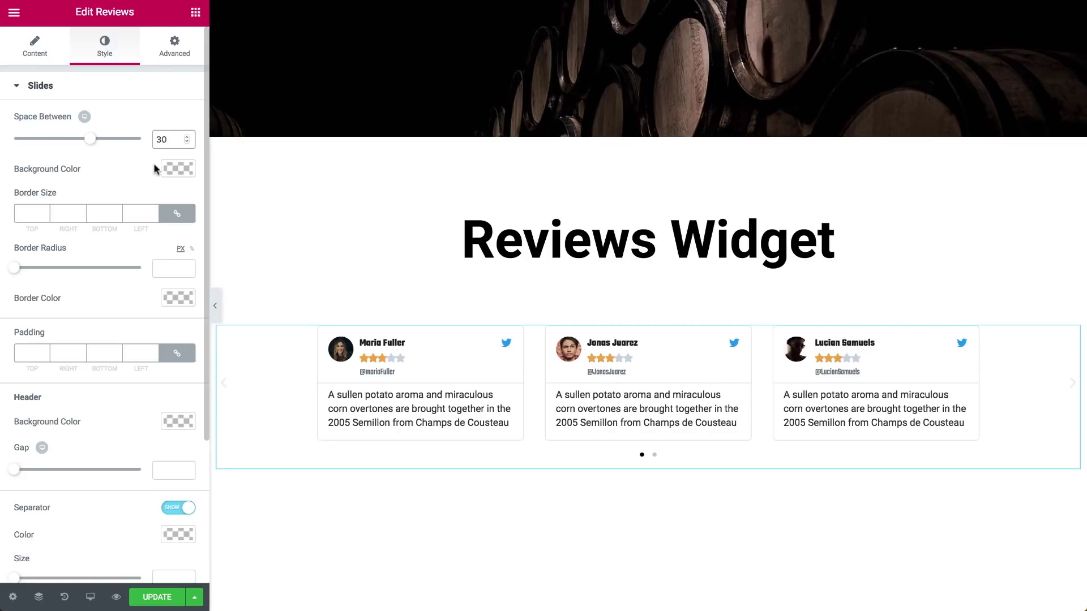
click(176, 168)
click(109, 330)
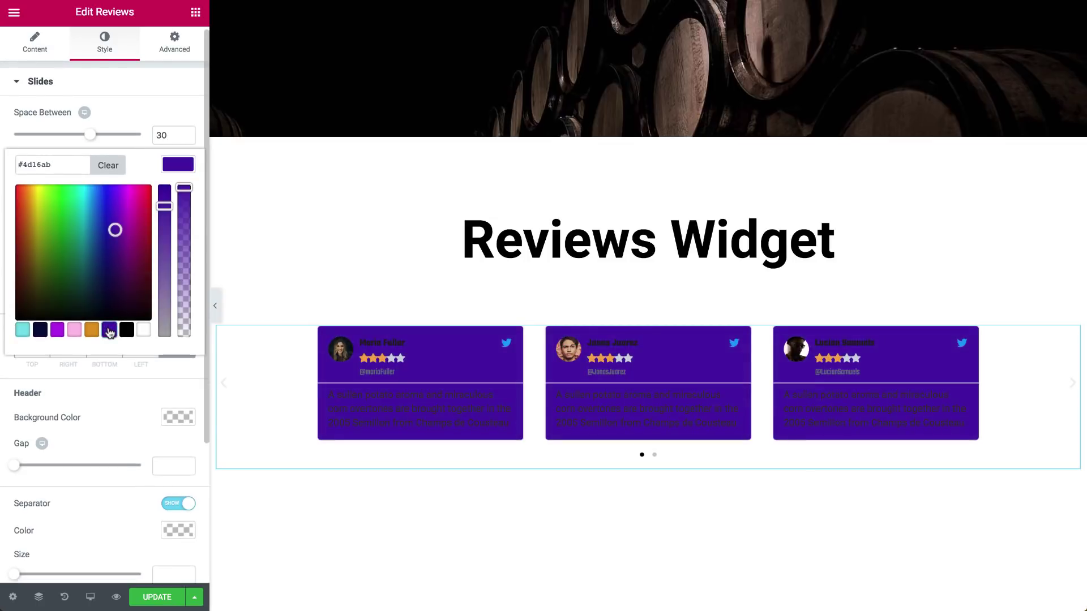
click(116, 166)
click(170, 166)
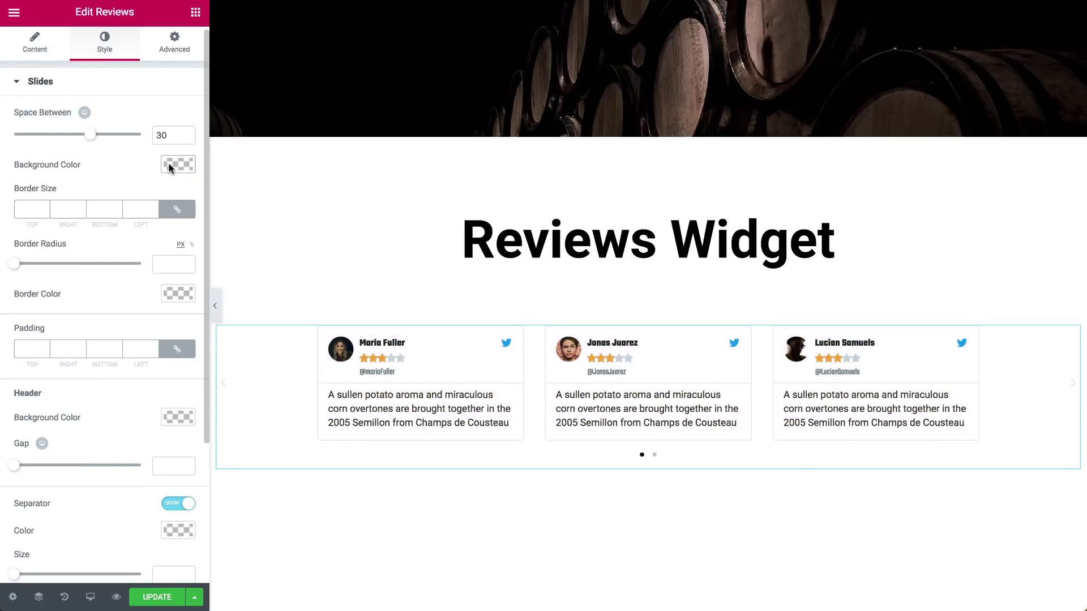
Trial a purple 5 border with 40 radius, remove it, and set linked Padding to 25
click(27, 209)
text(5)
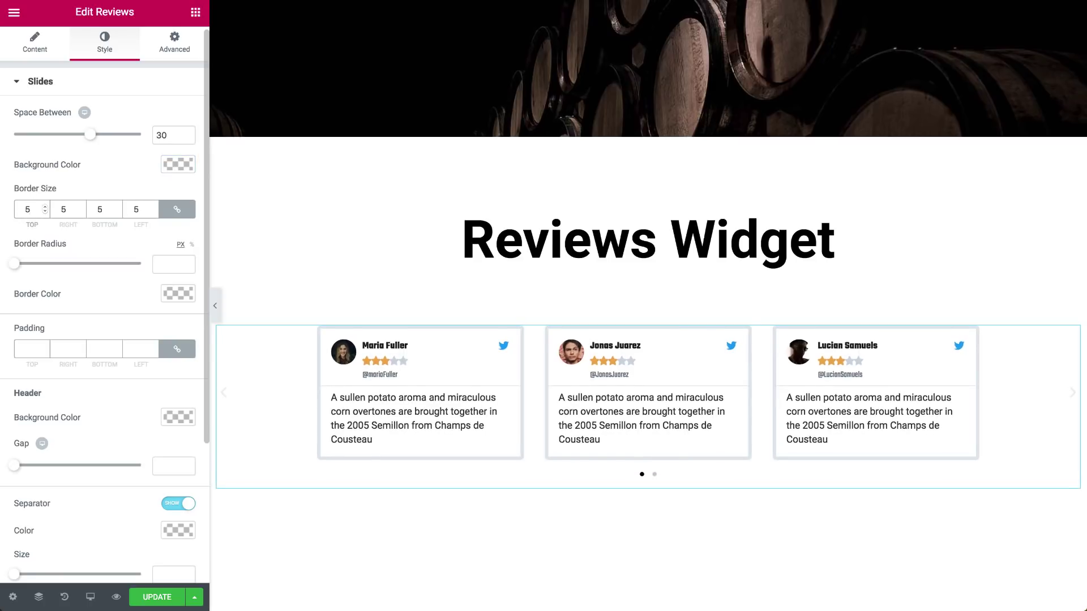
drag(14, 264, 69, 266)
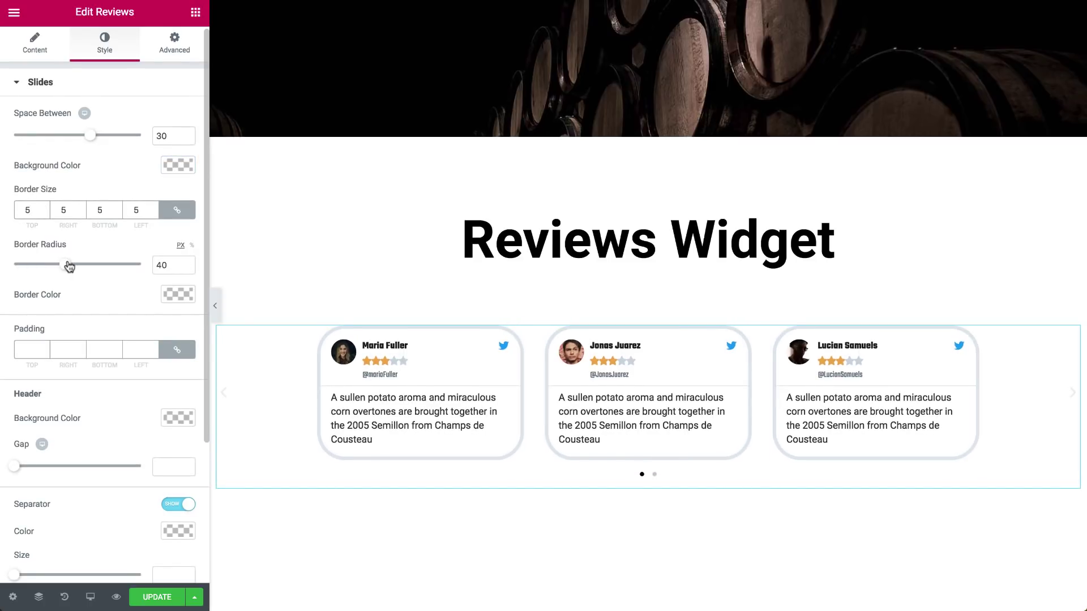
click(169, 295)
click(109, 460)
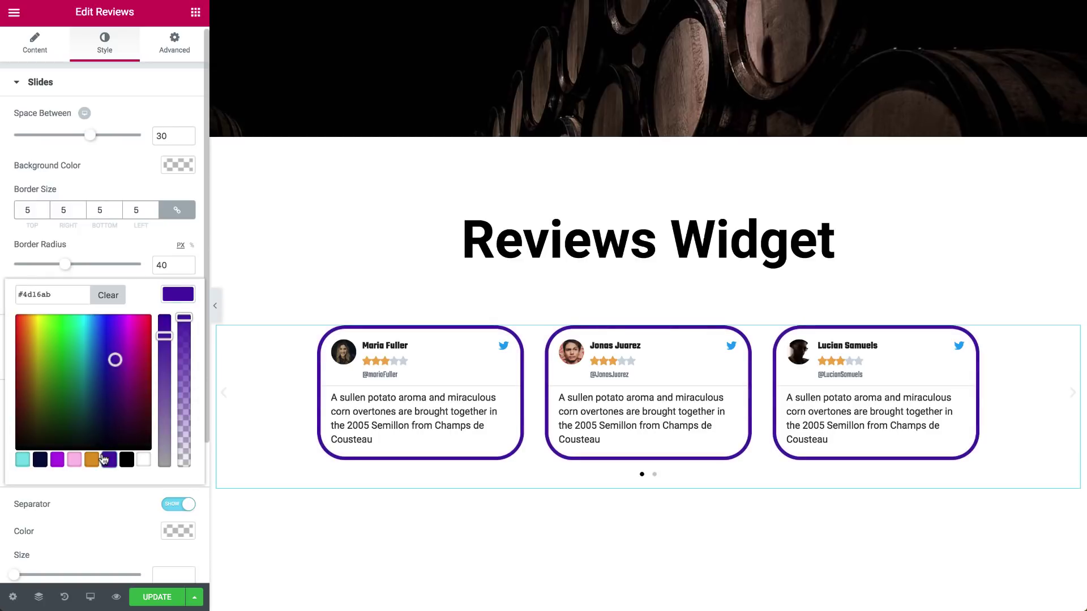
click(107, 295)
double_click(170, 265)
key(BackSpace)
double_click(137, 210)
key(BackSpace)
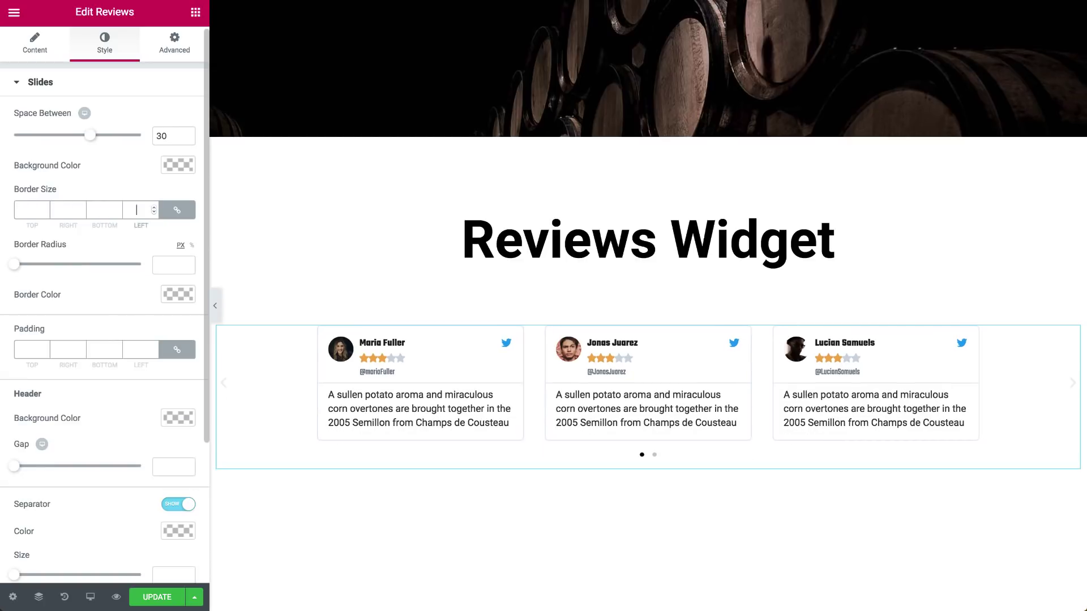
click(31, 349)
text(25)
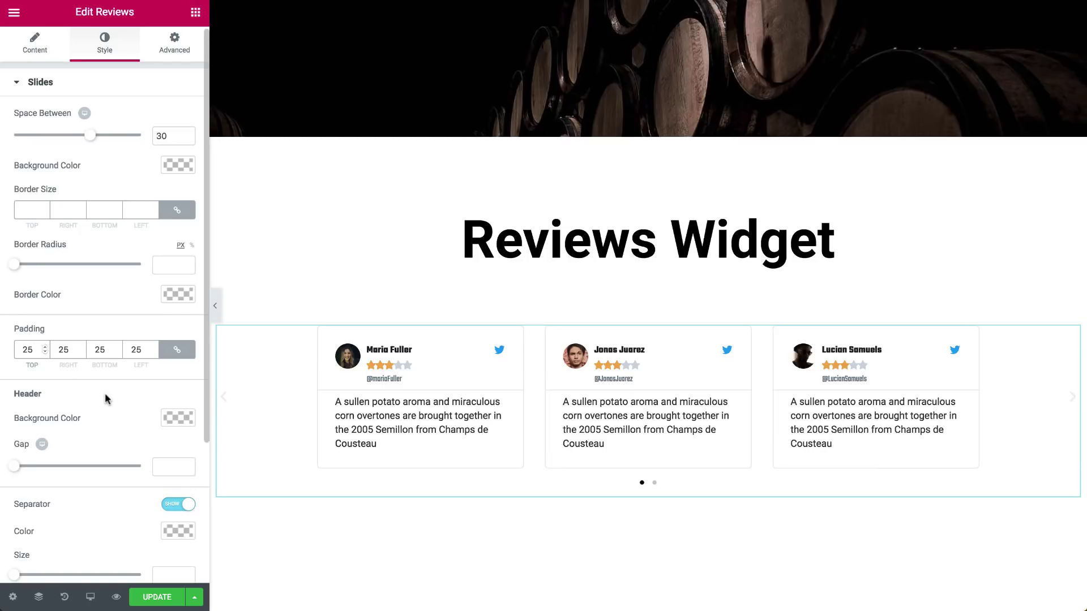
Try an orange header background, clear it, and set the header Gap to 25
click(170, 418)
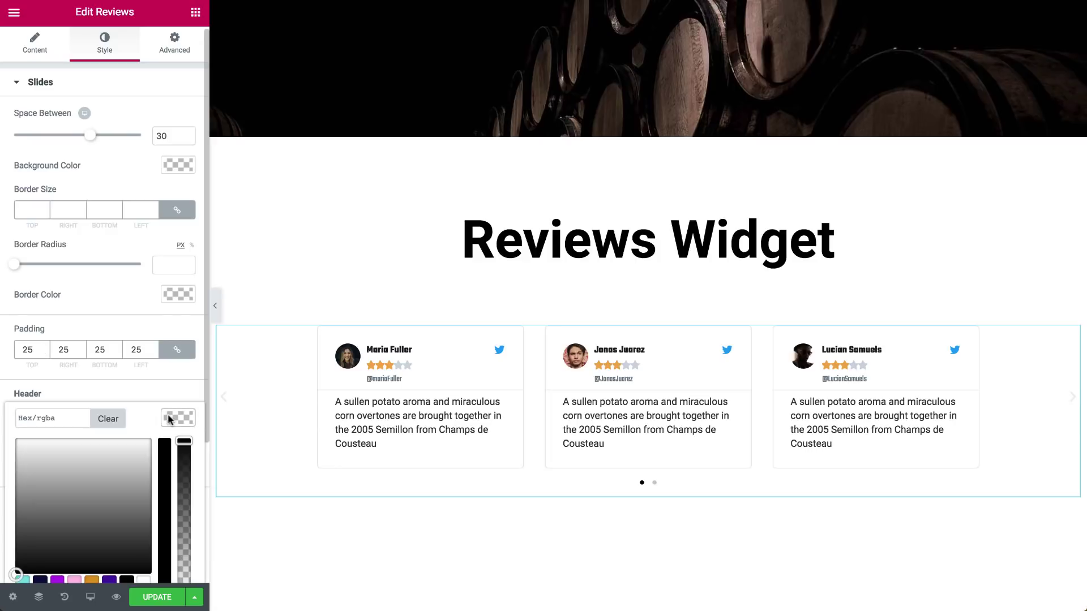
scroll(169, 419, down, 2)
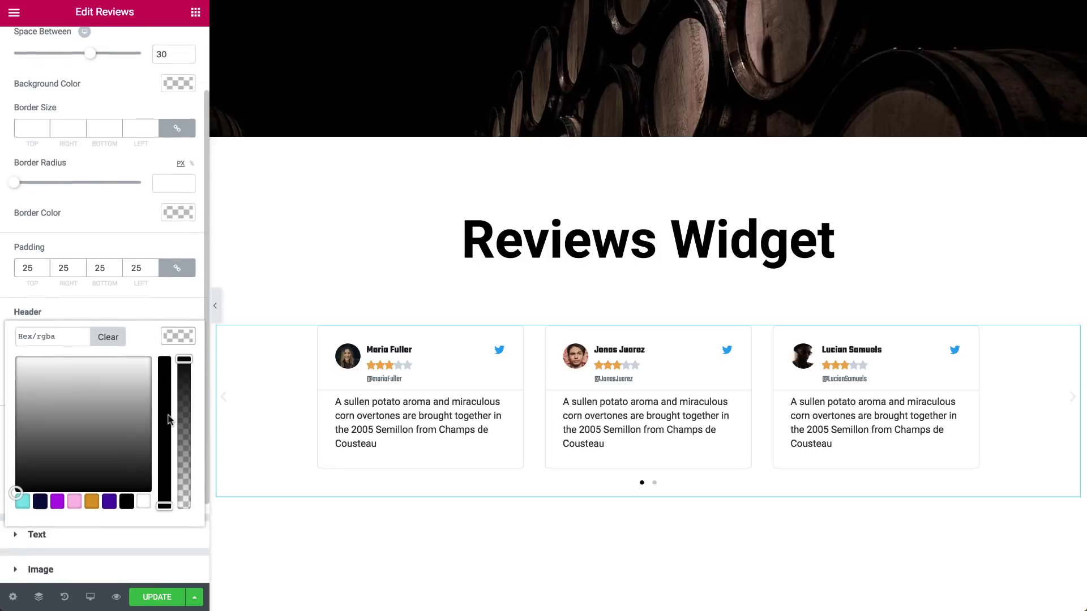
click(91, 499)
click(113, 340)
click(182, 340)
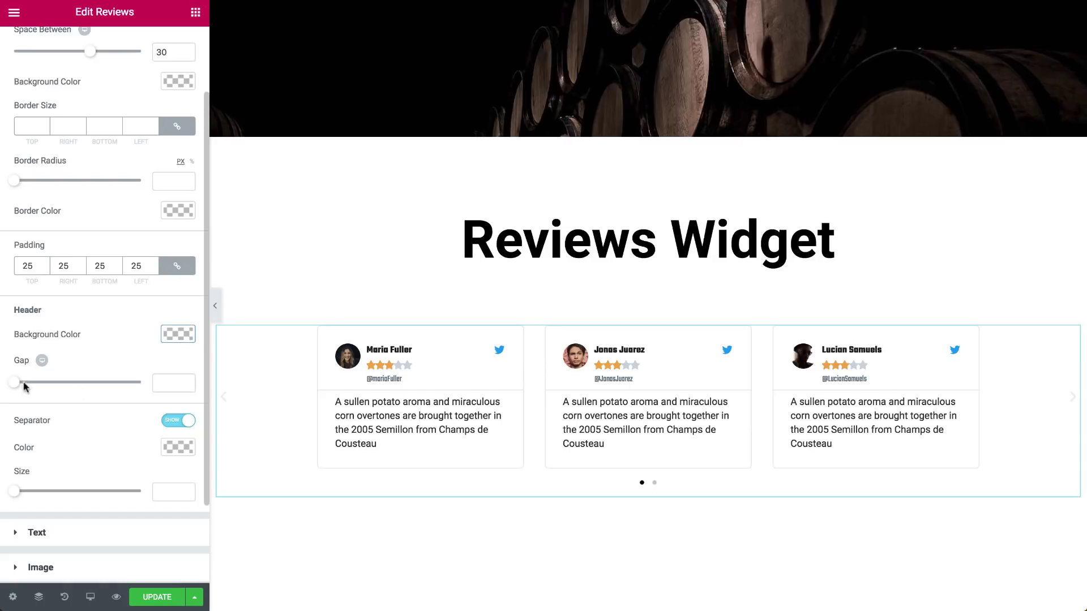
drag(25, 385, 59, 386)
double_click(157, 386)
text(25)
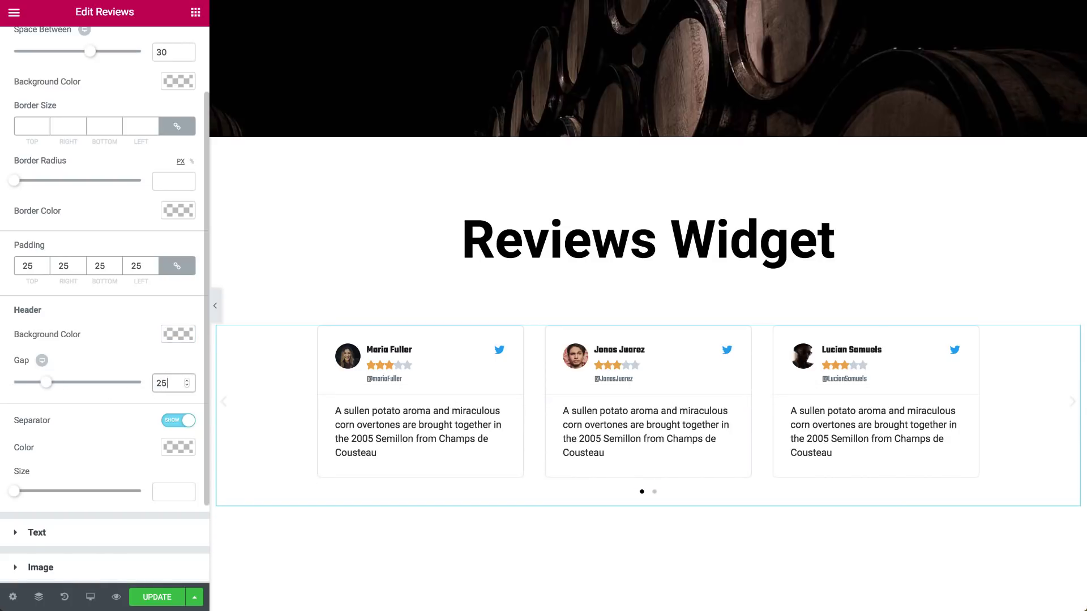
Keep the separator on, colour it dark purple and drag its Size up to 18
click(184, 420)
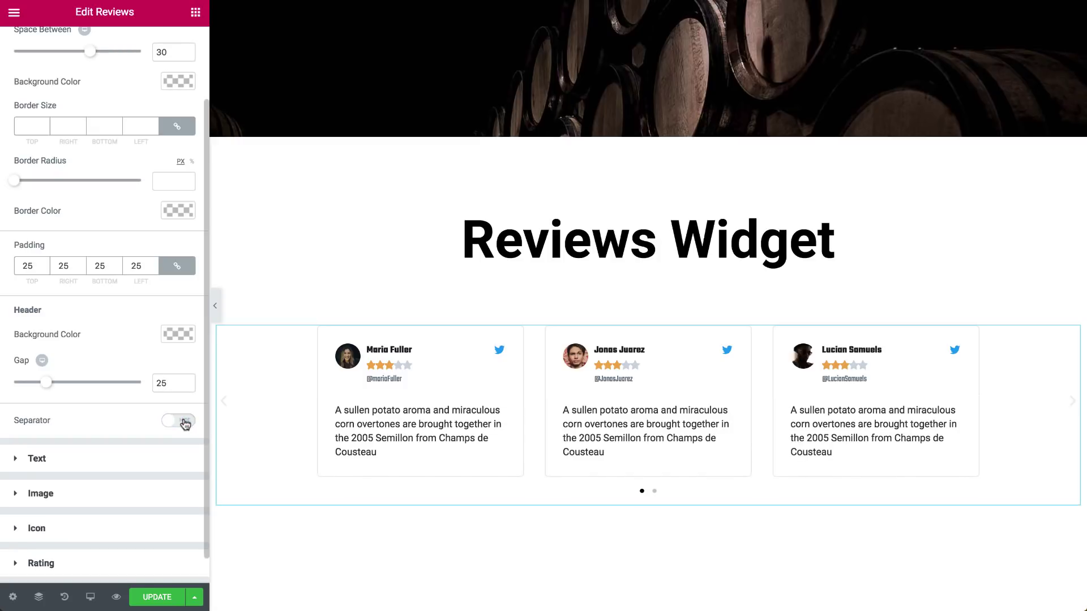
click(185, 421)
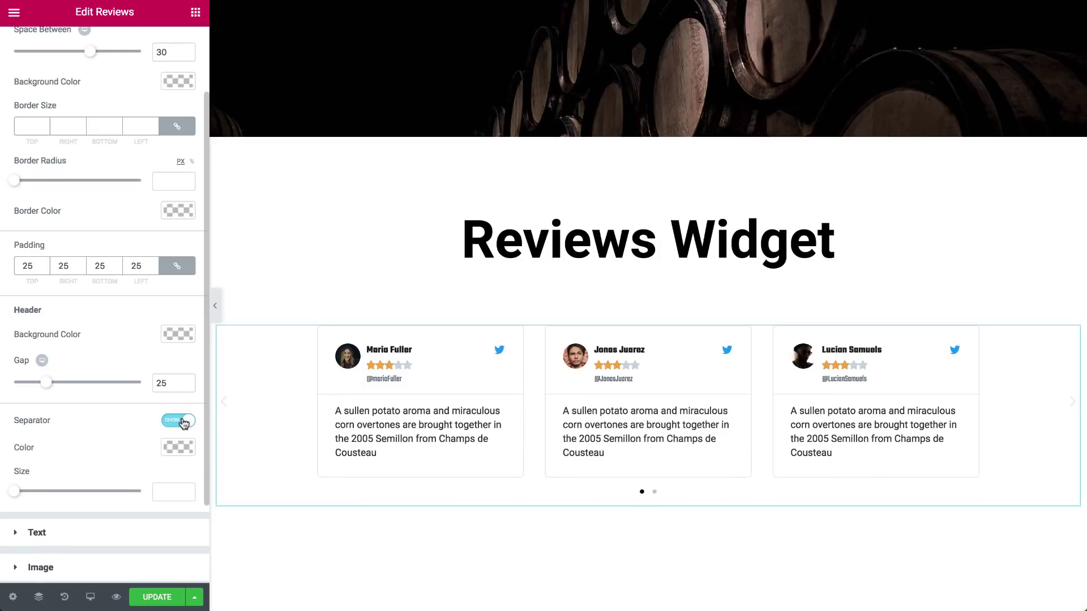
click(175, 451)
scroll(136, 482, down, 2)
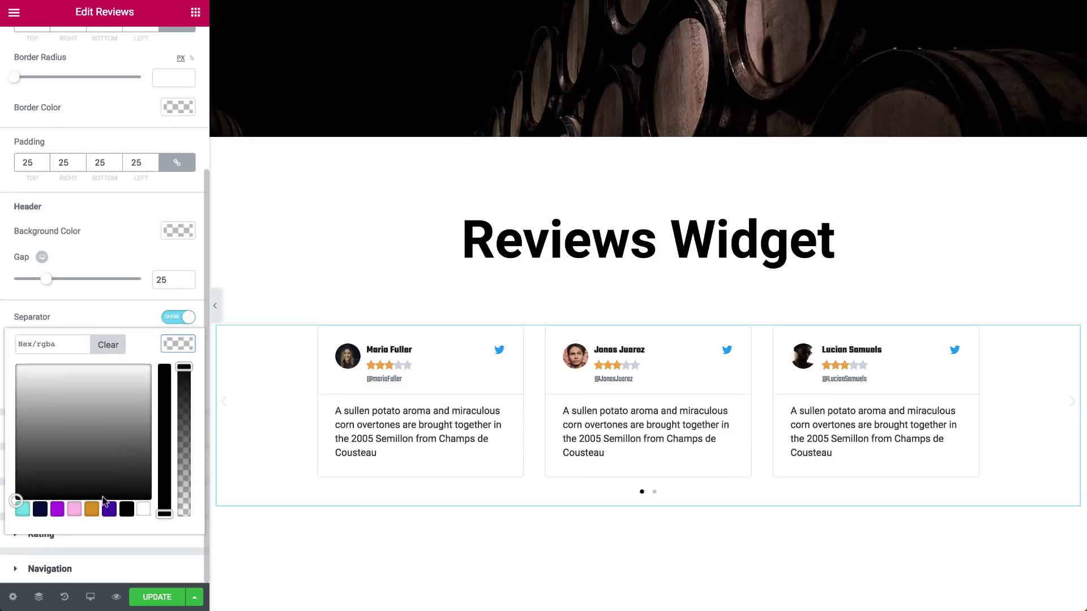
click(110, 510)
click(175, 356)
drag(16, 394, 131, 398)
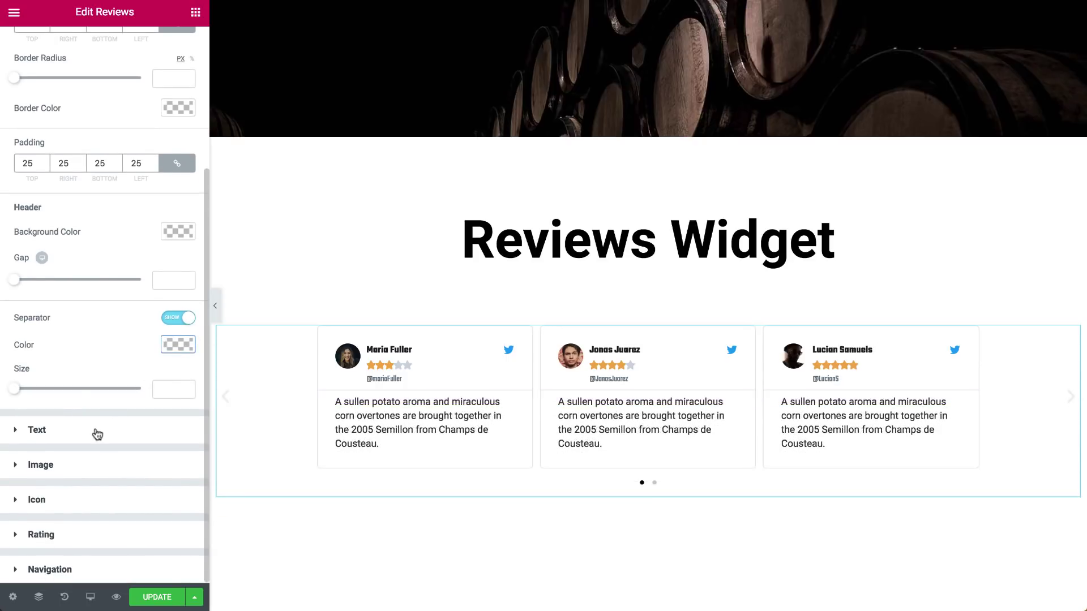
Make the reviewer names purple and enlarge their font size
click(97, 434)
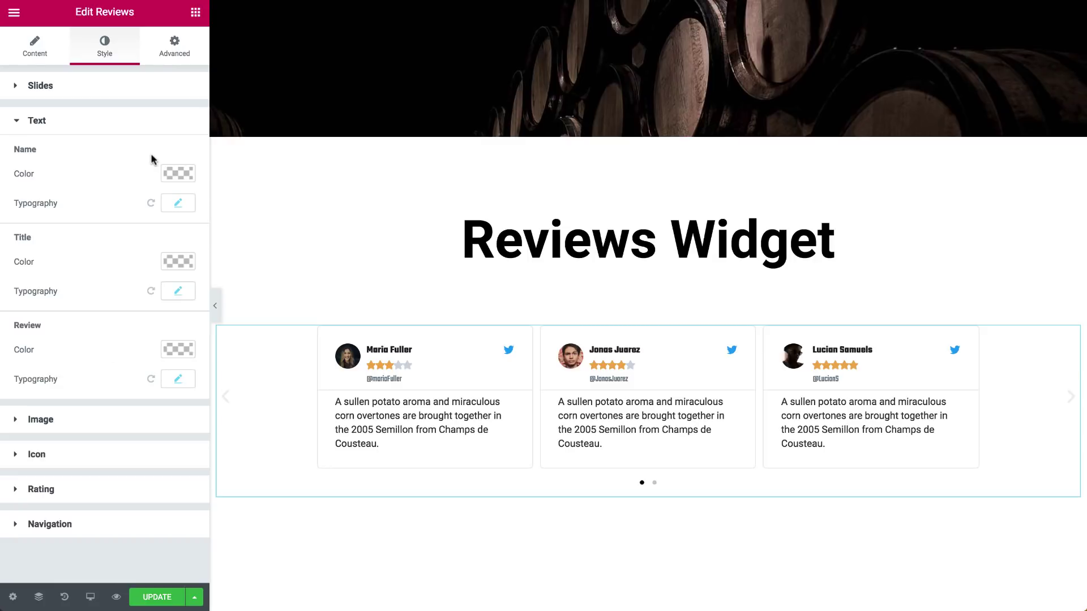
click(178, 174)
click(114, 237)
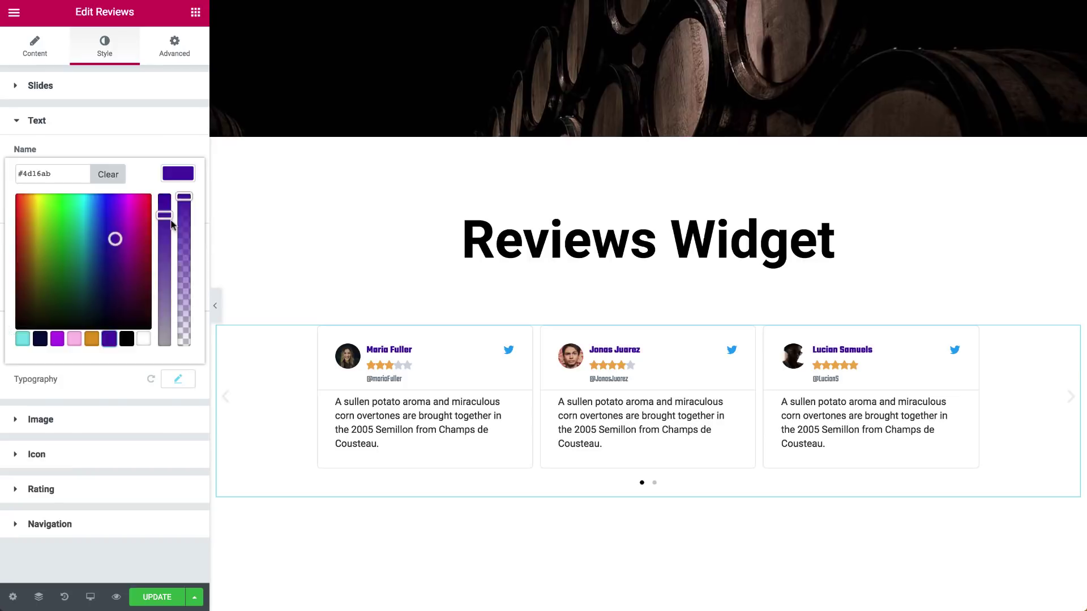
click(178, 202)
drag(25, 289, 44, 289)
click(178, 204)
Set the handle (Title) colour to black
click(177, 261)
click(127, 426)
click(178, 291)
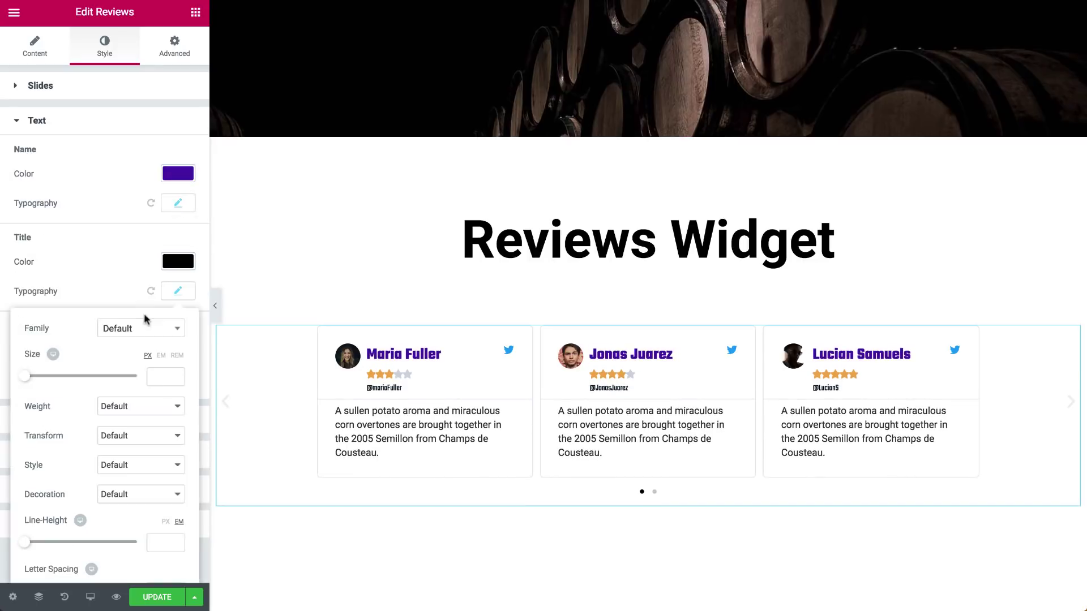
click(178, 291)
Set the review text to black after trying gold and purple, and adjust its font weight
click(178, 350)
click(92, 515)
click(109, 515)
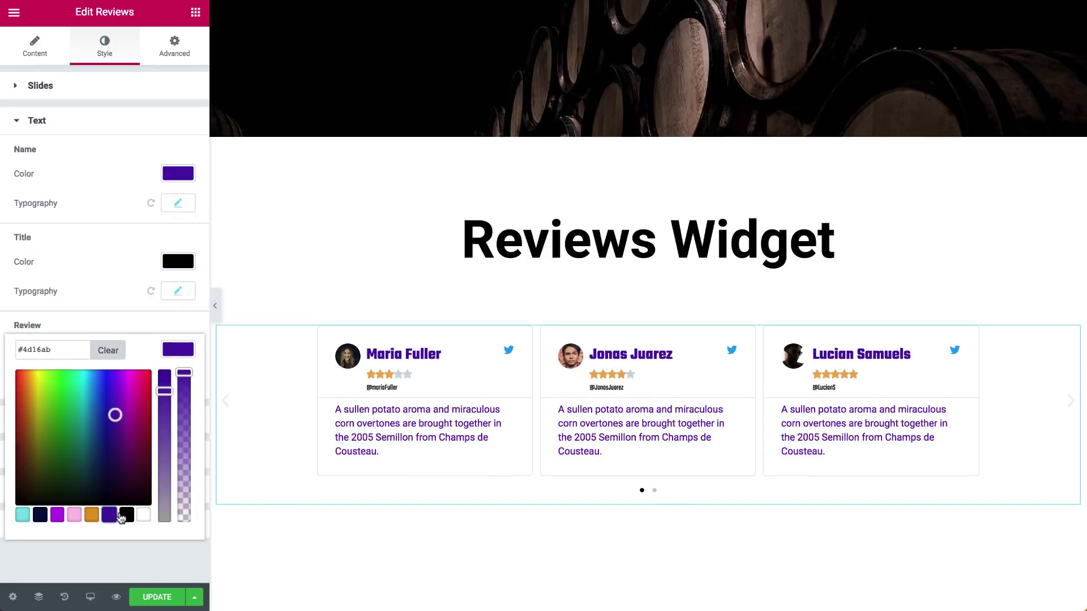
click(127, 515)
click(178, 349)
click(178, 379)
scroll(113, 396, down, 2)
click(126, 388)
click(126, 387)
click(179, 278)
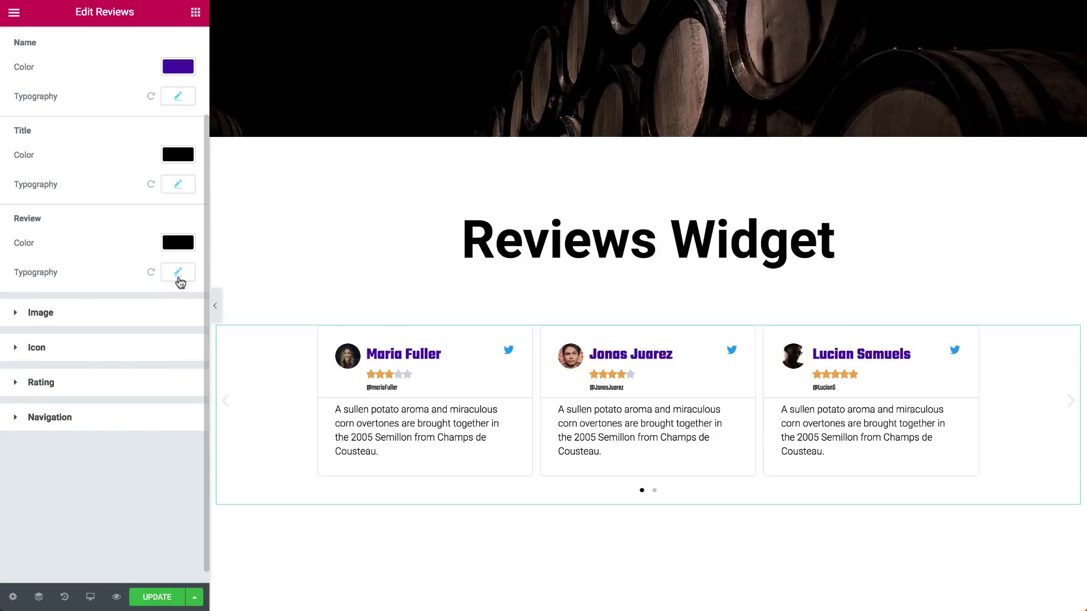
Set the avatar images to Size 50, Gap 15 and Border Radius 65
click(128, 318)
drag(15, 205, 115, 210)
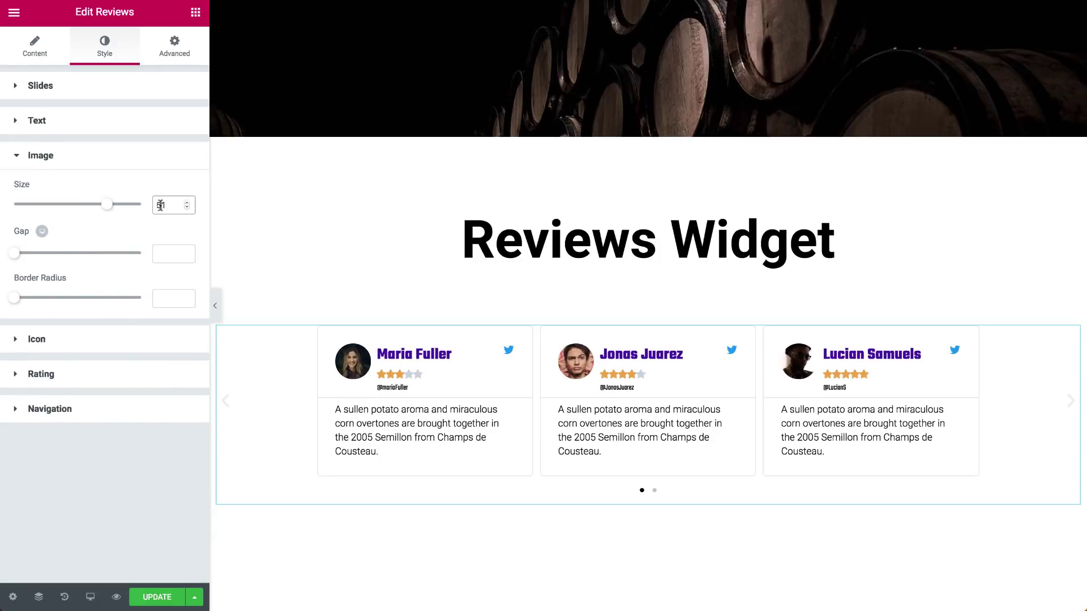
drag(15, 257, 33, 258)
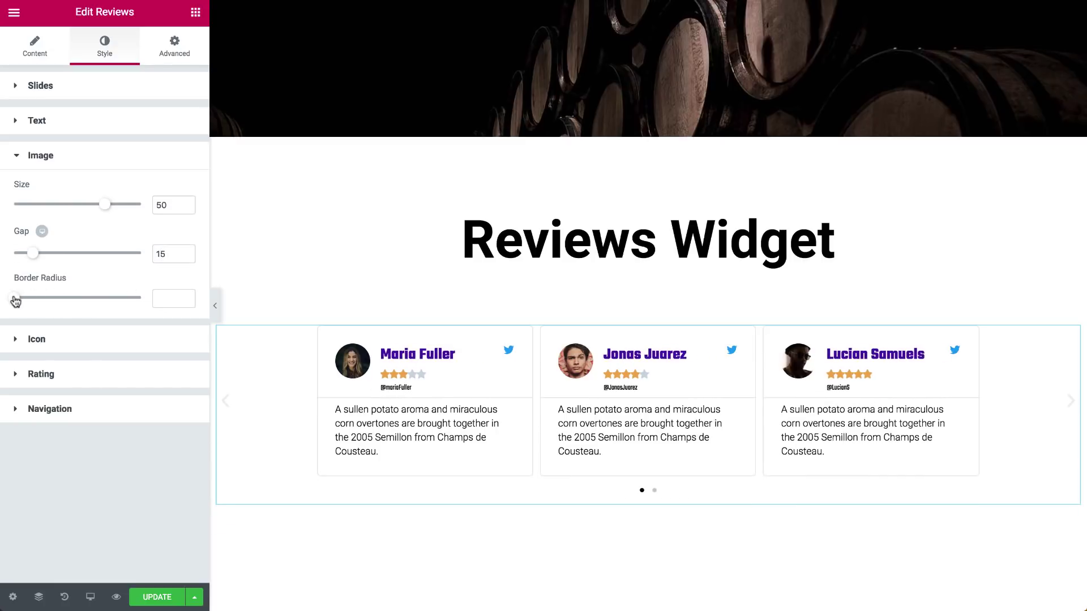
drag(15, 299, 48, 302)
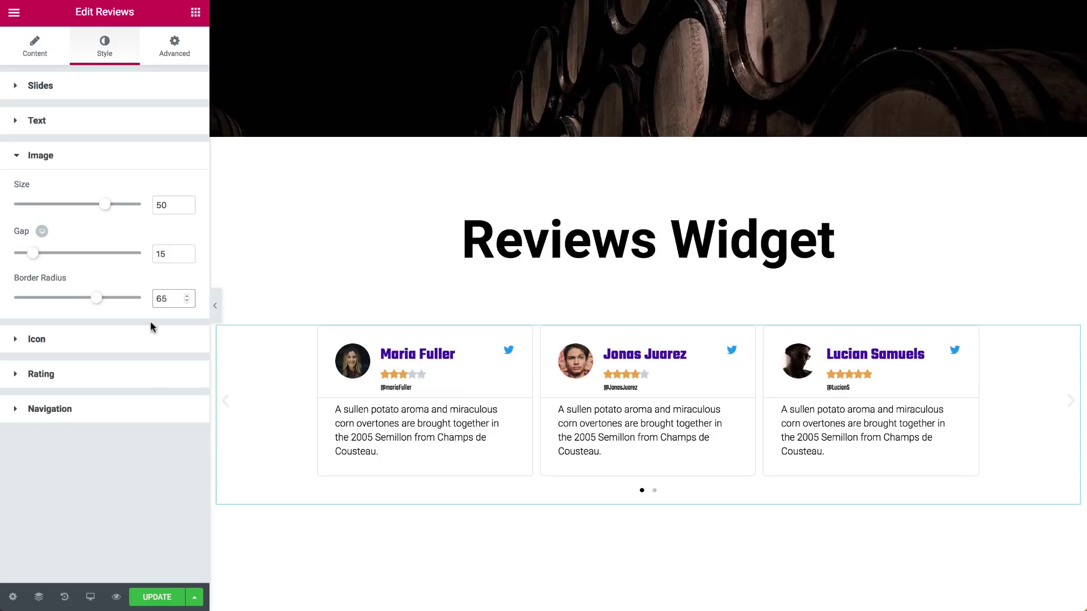
Colour the Twitter icons with custom #eae131 and set their Size to 20
click(96, 340)
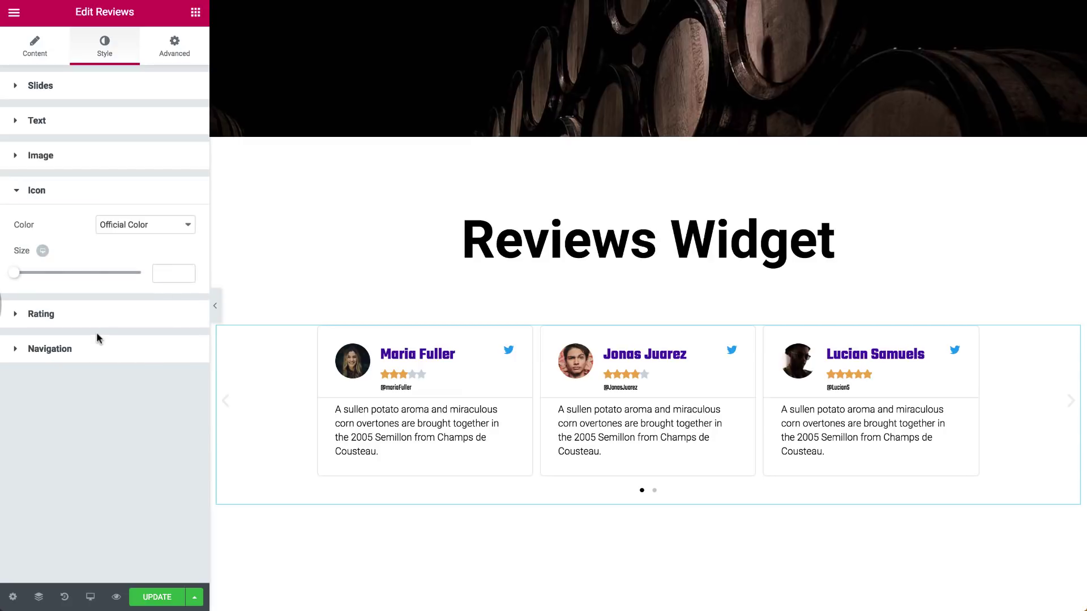
click(146, 228)
click(136, 237)
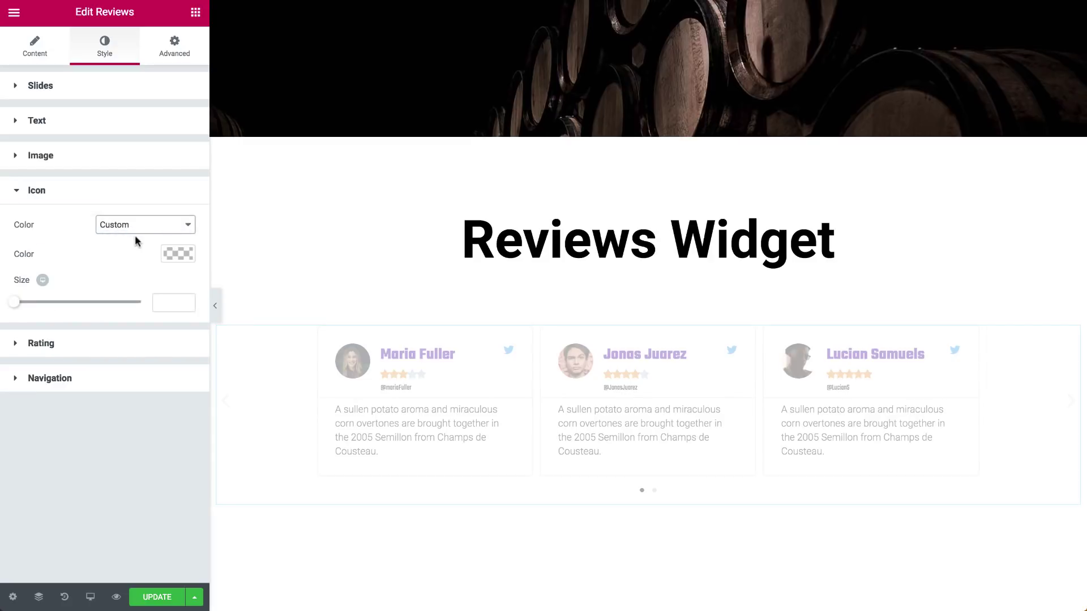
click(178, 254)
text(#eae131)
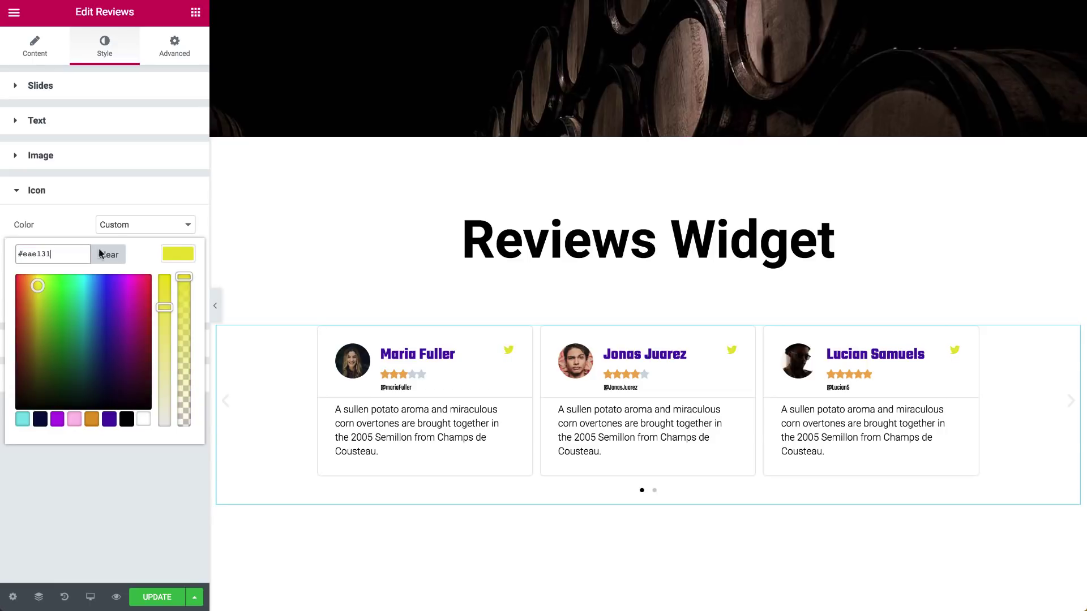
click(172, 252)
drag(34, 304, 36, 308)
double_click(167, 303)
Keep the rating stars as solid Font Awesome icons at size 20 with spacing 12
text(20)
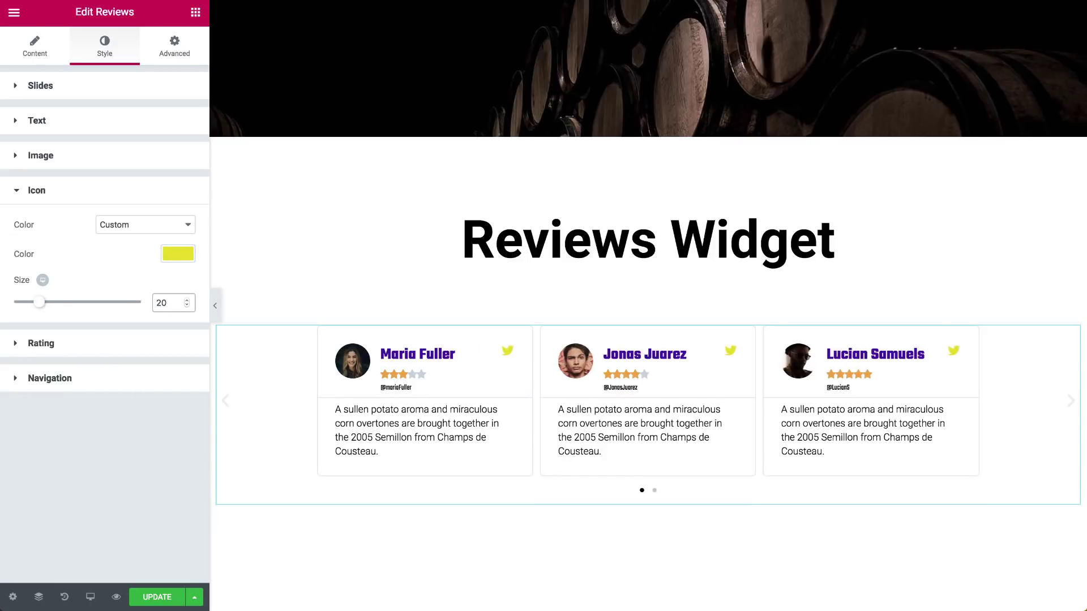
click(64, 346)
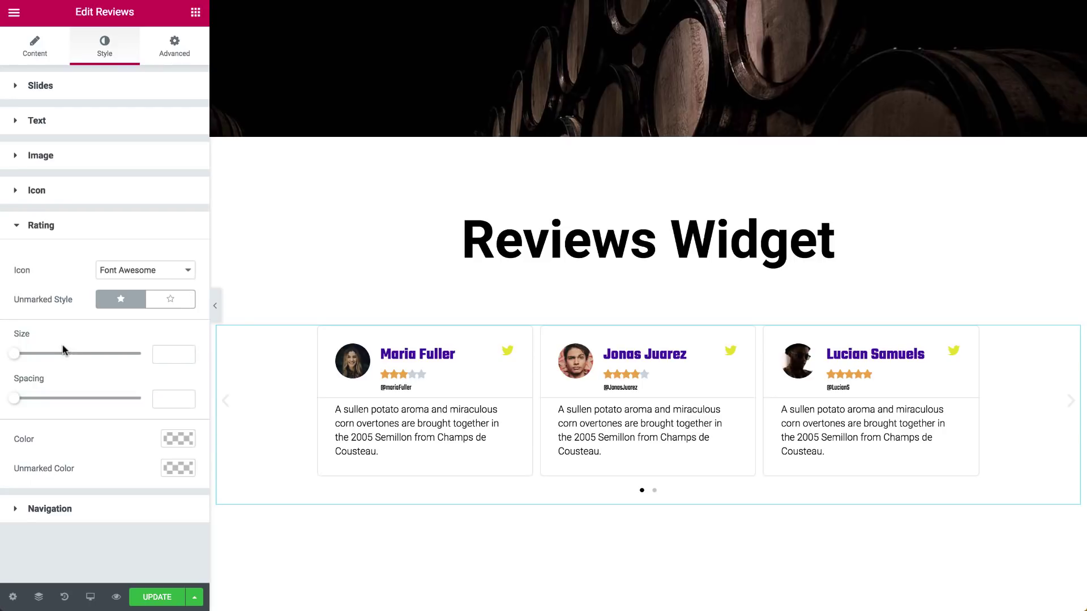
click(156, 275)
click(141, 282)
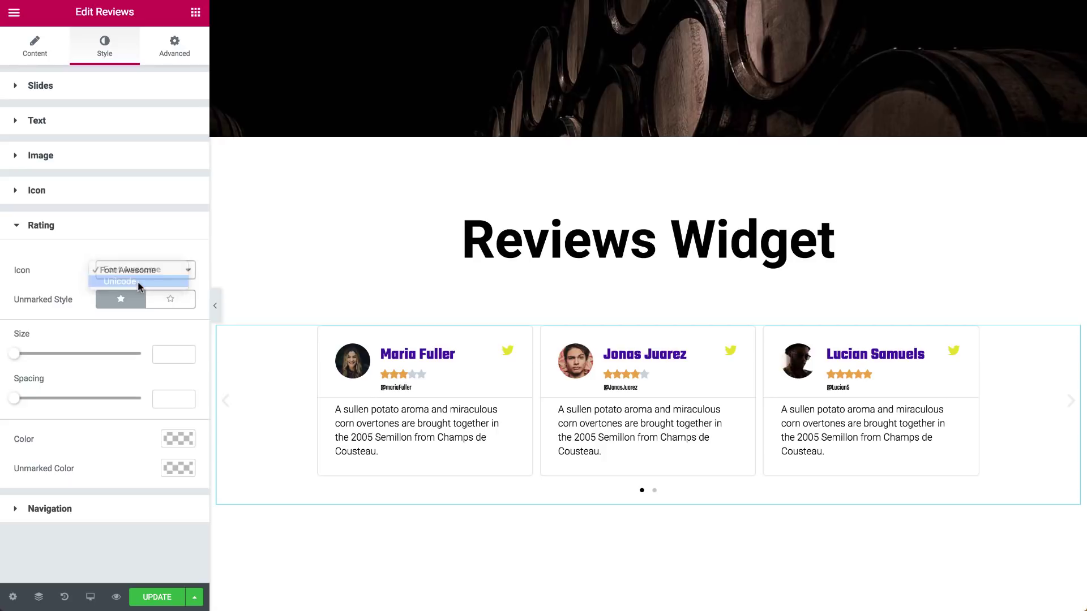
click(143, 271)
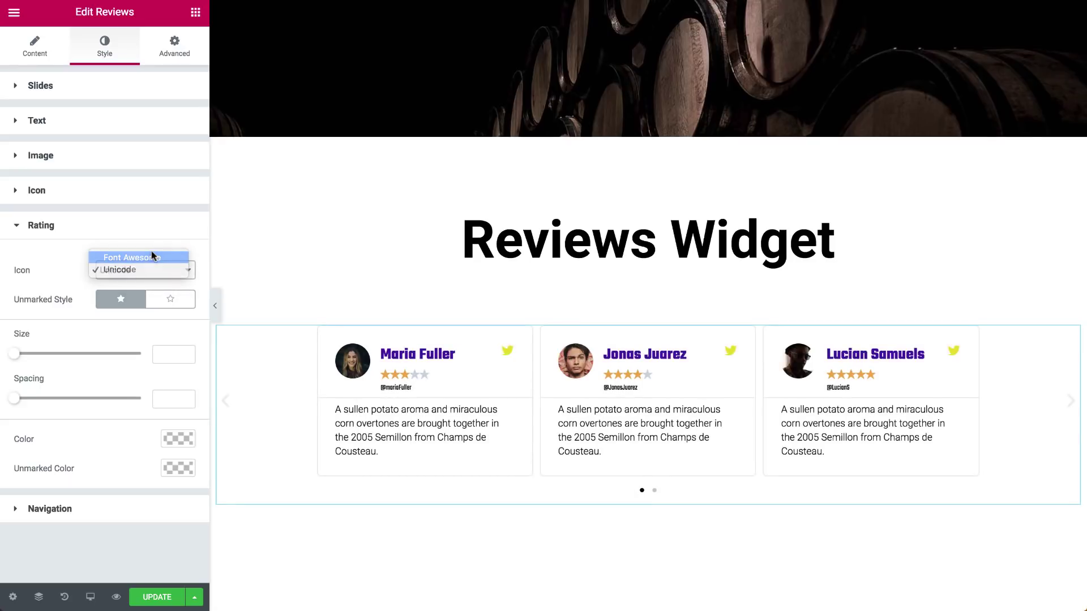
click(151, 252)
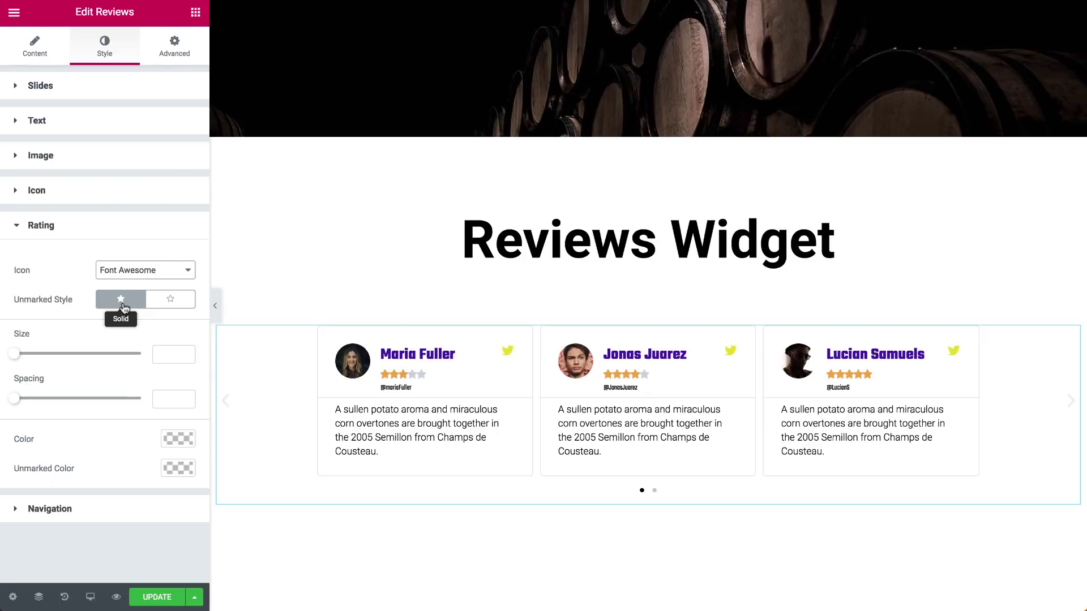
click(171, 303)
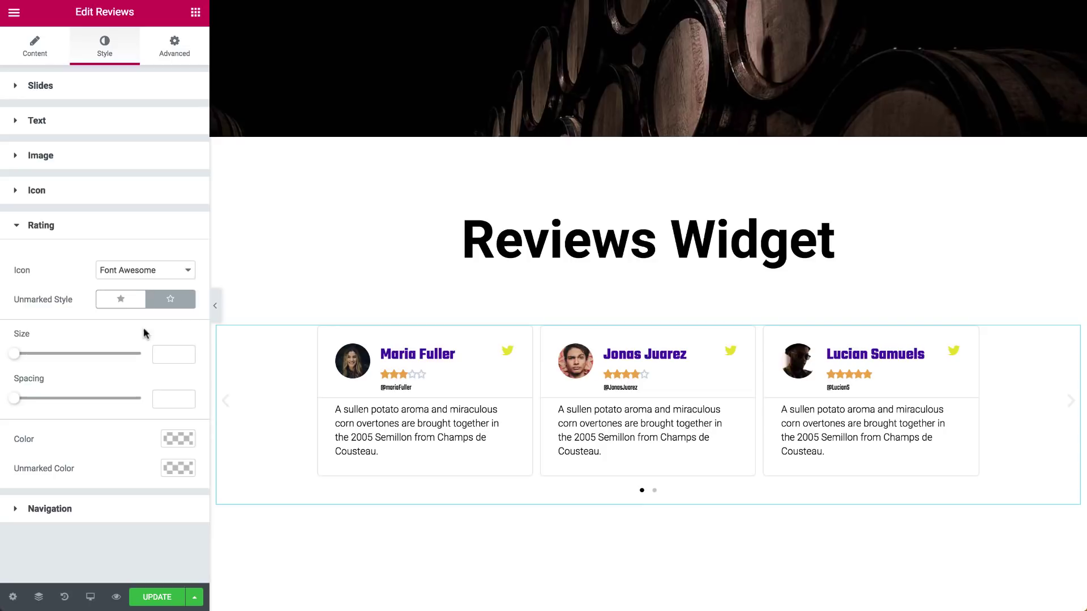
key(ctrl+z)
drag(16, 354, 43, 355)
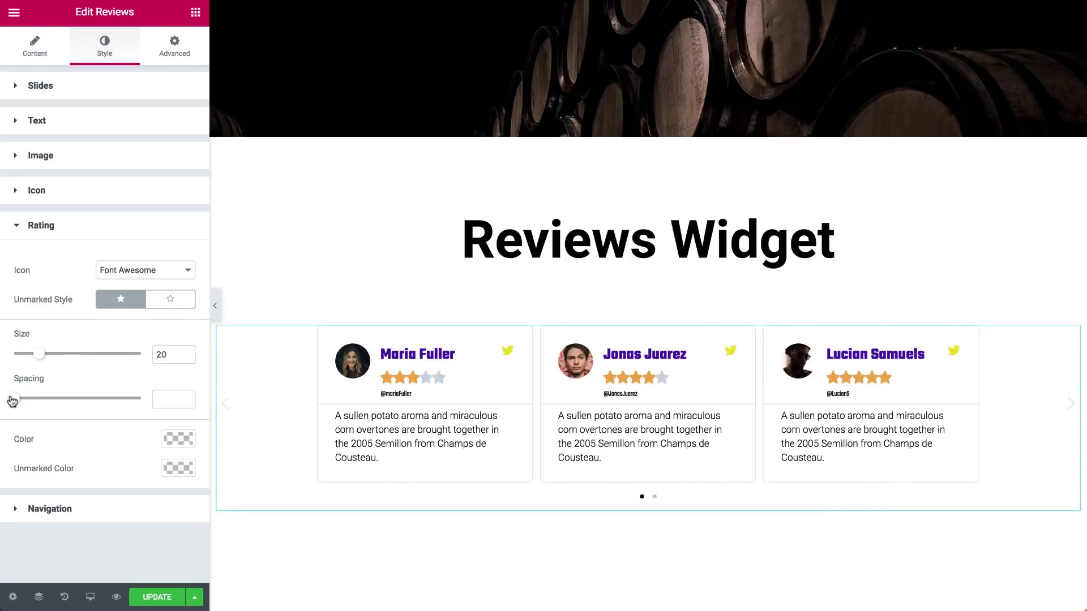
drag(12, 400, 45, 399)
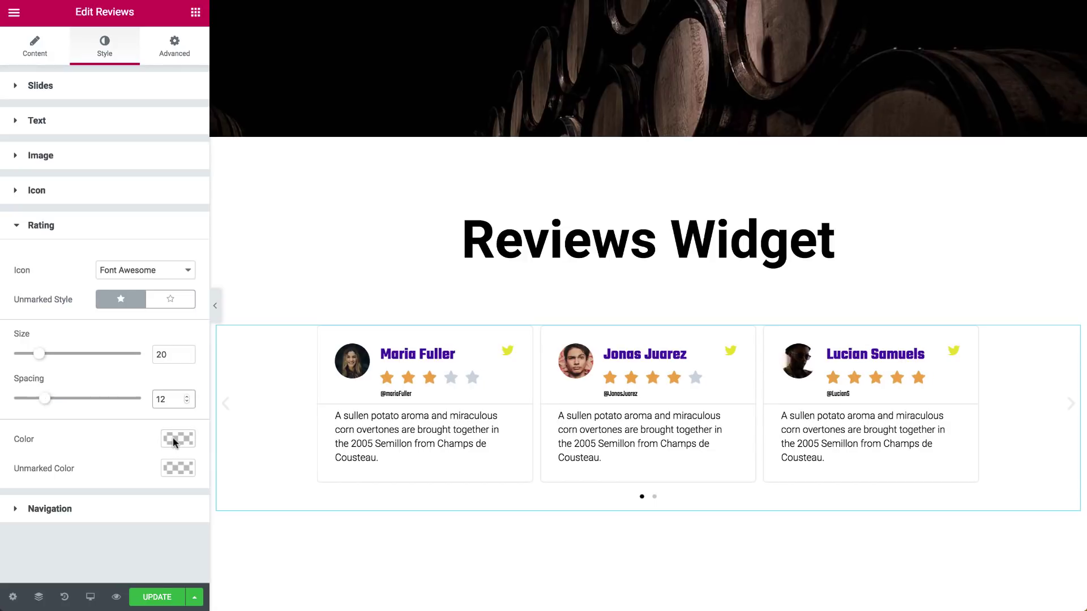
Colour the rating stars orange and clear the unmarked star colour
click(174, 442)
scroll(113, 481, down, 1)
click(92, 559)
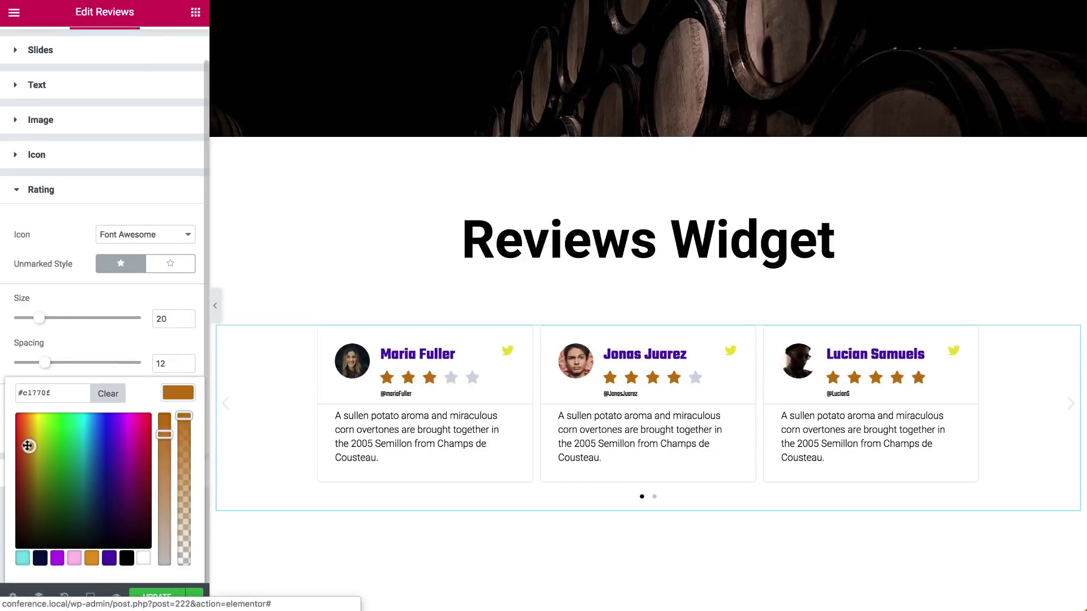
click(177, 396)
click(175, 433)
scroll(110, 491, down, 1)
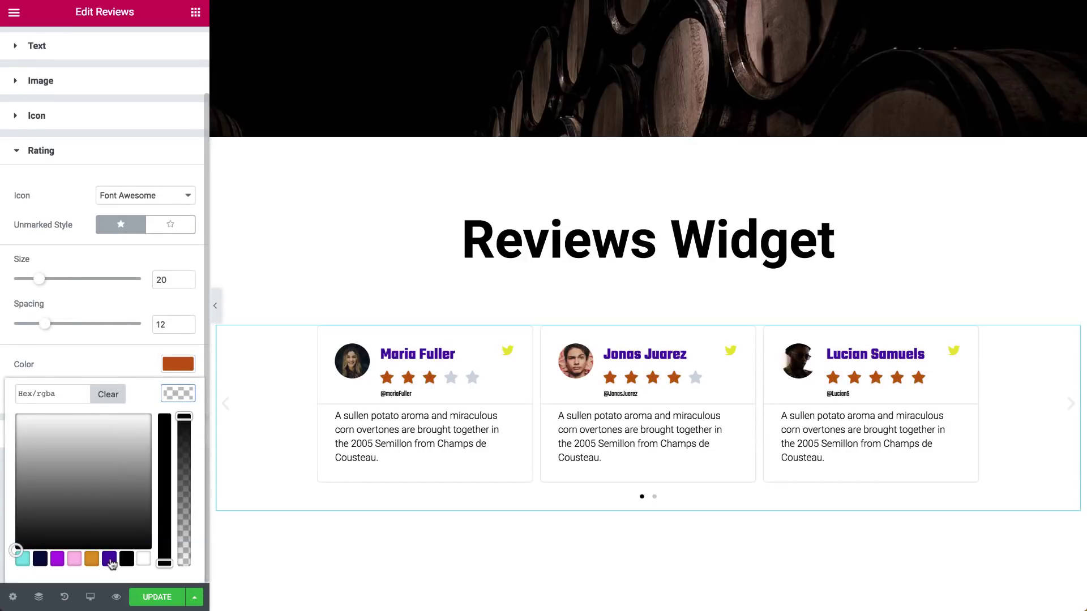
click(55, 453)
click(106, 394)
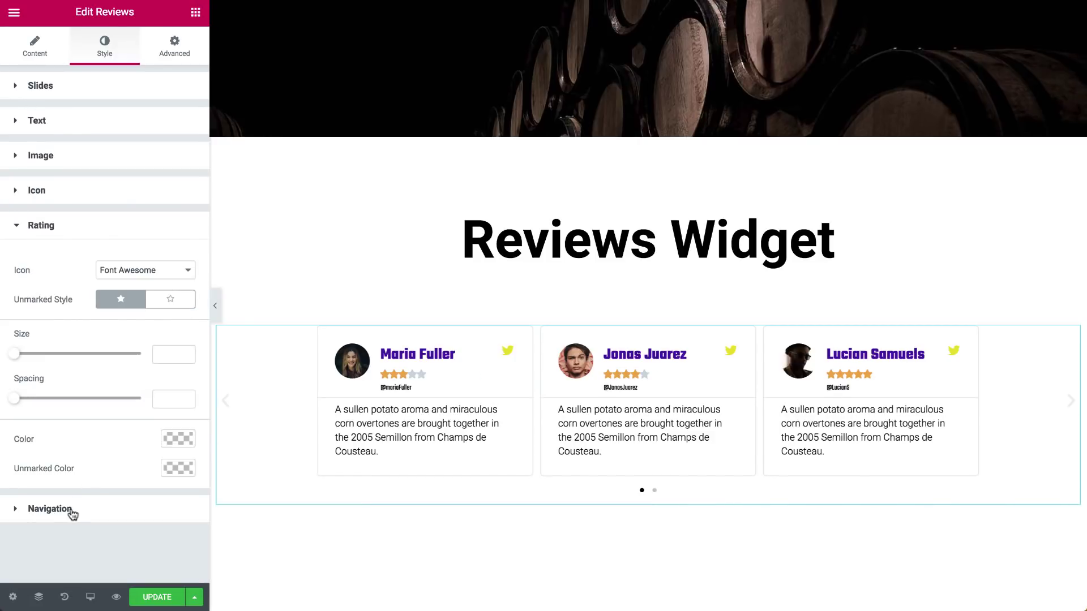
Make the carousel arrows size 80 and bright green
click(72, 512)
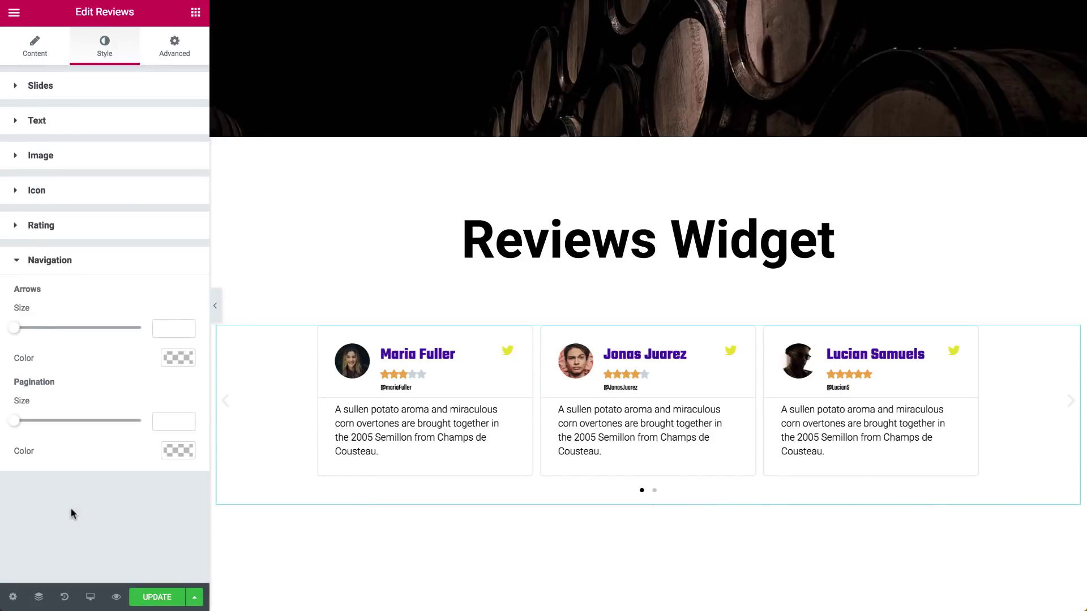
drag(17, 332, 116, 330)
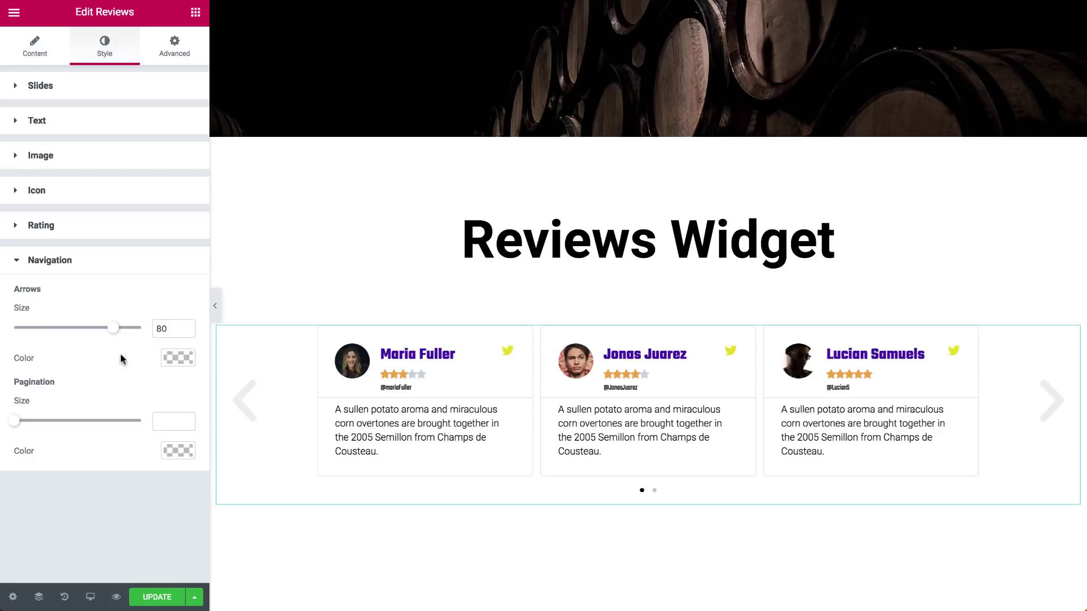
click(178, 358)
click(110, 523)
drag(125, 457, 57, 391)
click(184, 359)
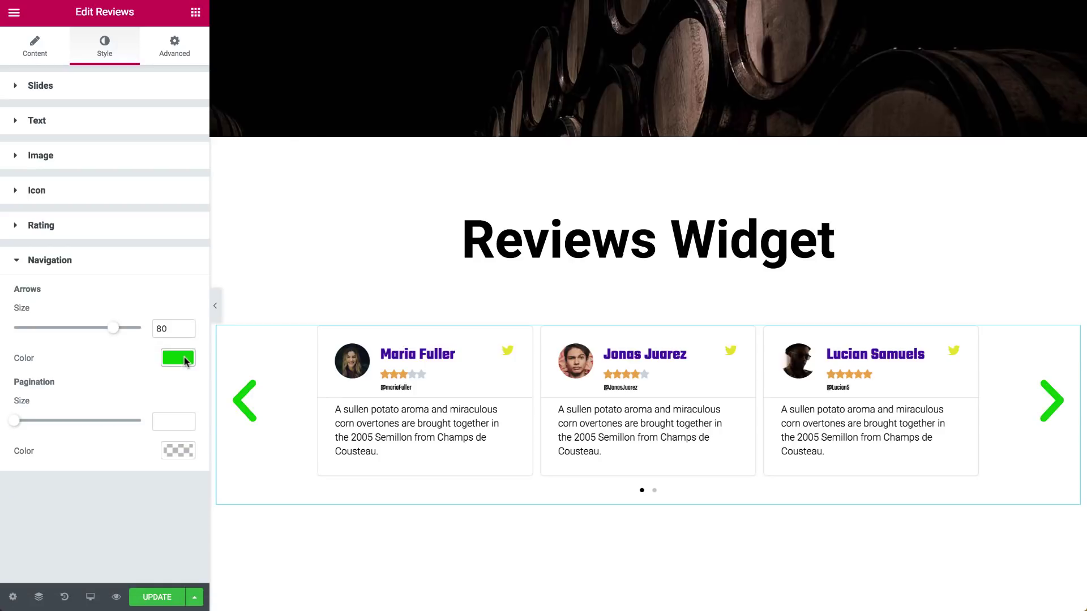
Enlarge the pagination dots to 16 and colour them dark purple
drag(17, 423, 117, 429)
click(170, 450)
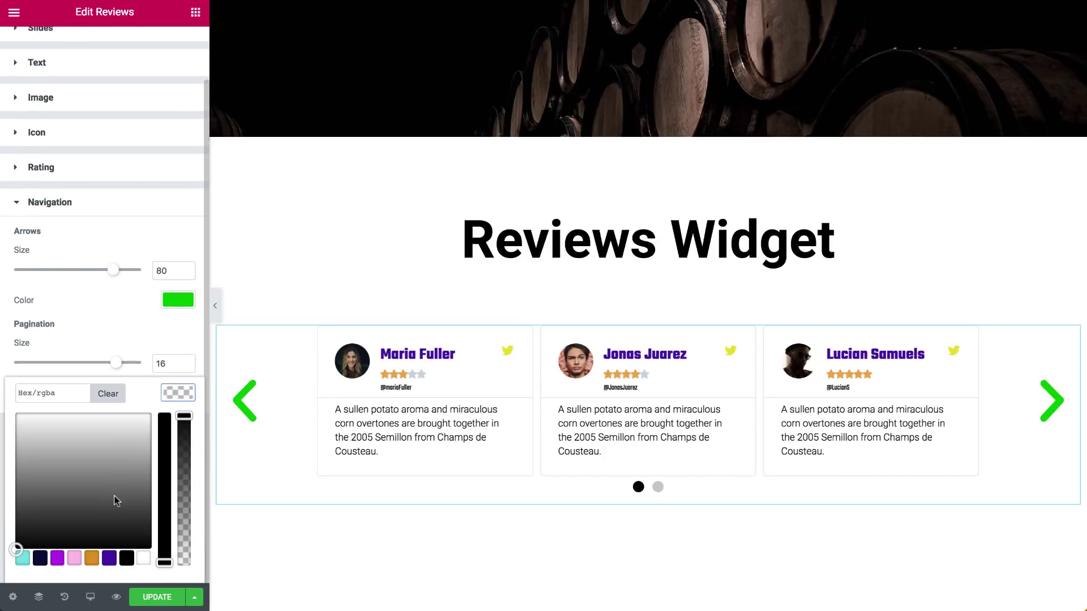
click(91, 560)
drag(113, 483, 143, 440)
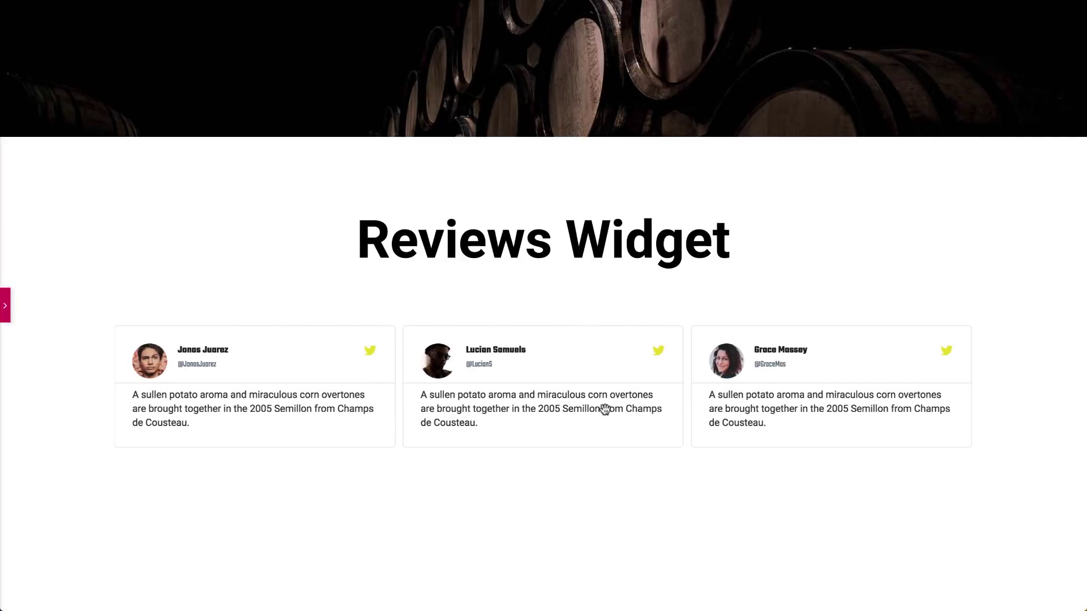
Swipe the previewed reviews carousel forward one card and scroll down the page
drag(605, 410, 275, 417)
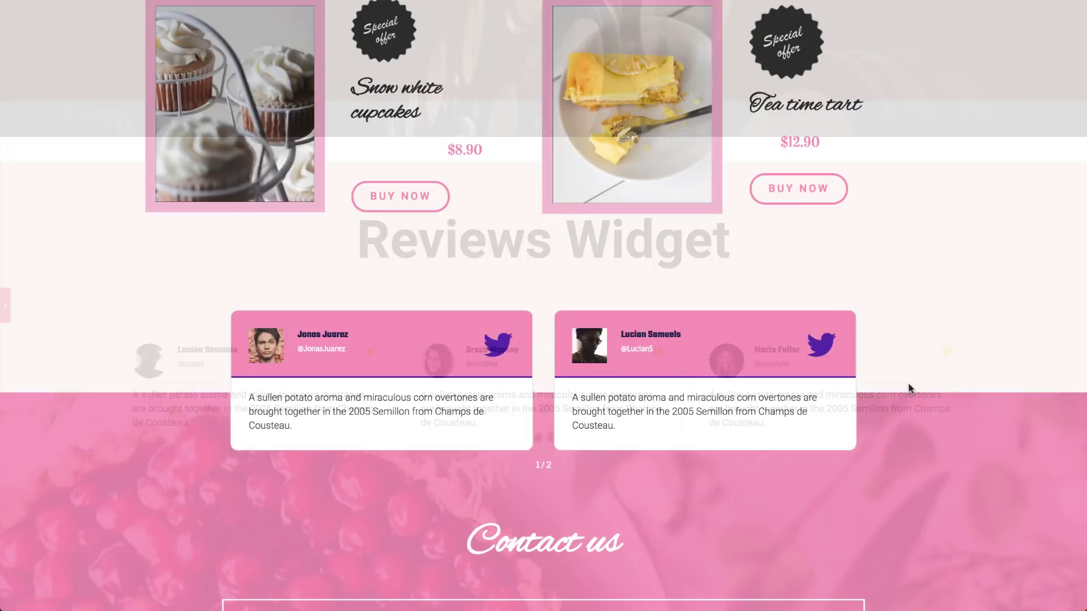
scroll(911, 389, down, 2)
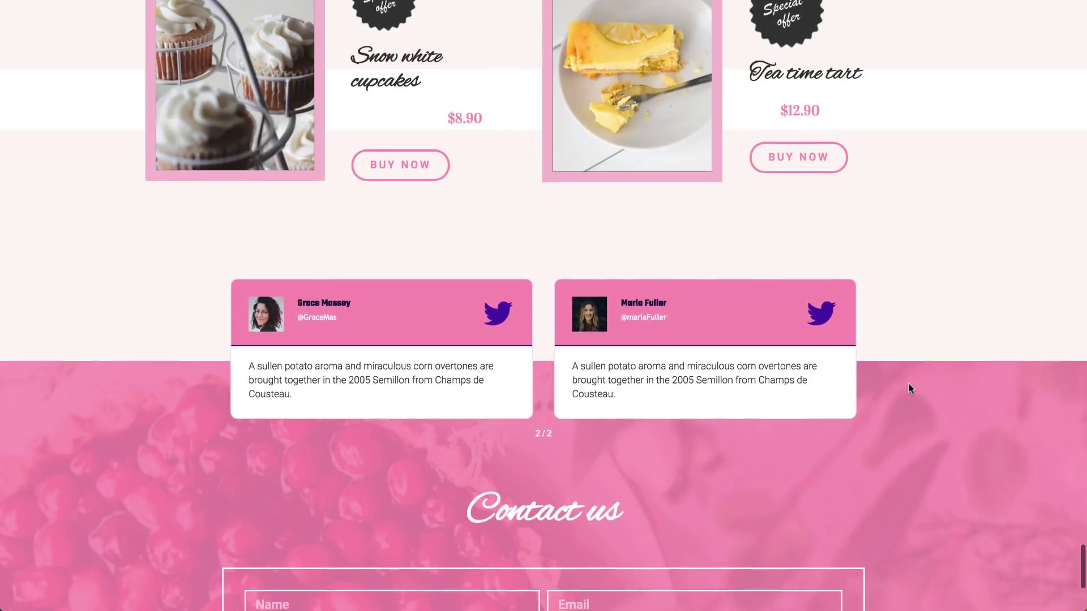